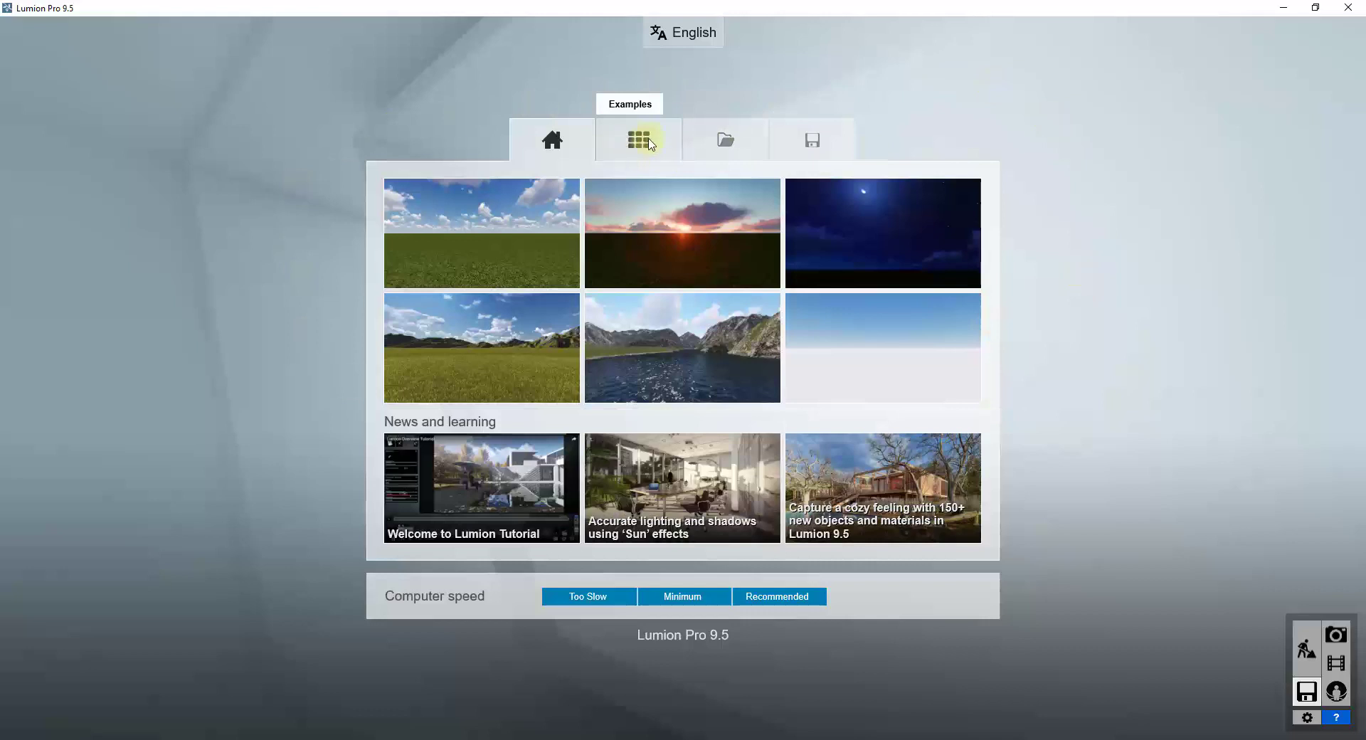
- Open the example scene with the stone tower and red Chinese pavilion and look over the whole garden
click(650, 144)
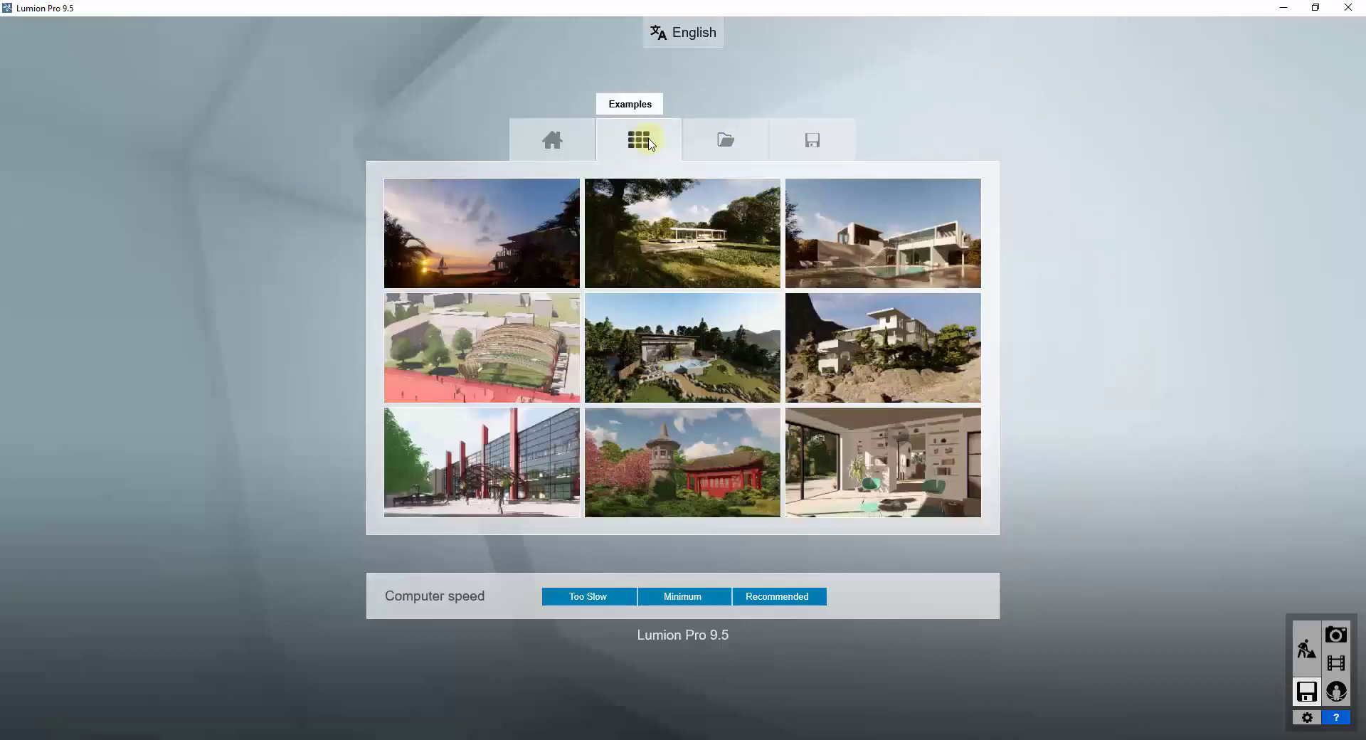
click(694, 457)
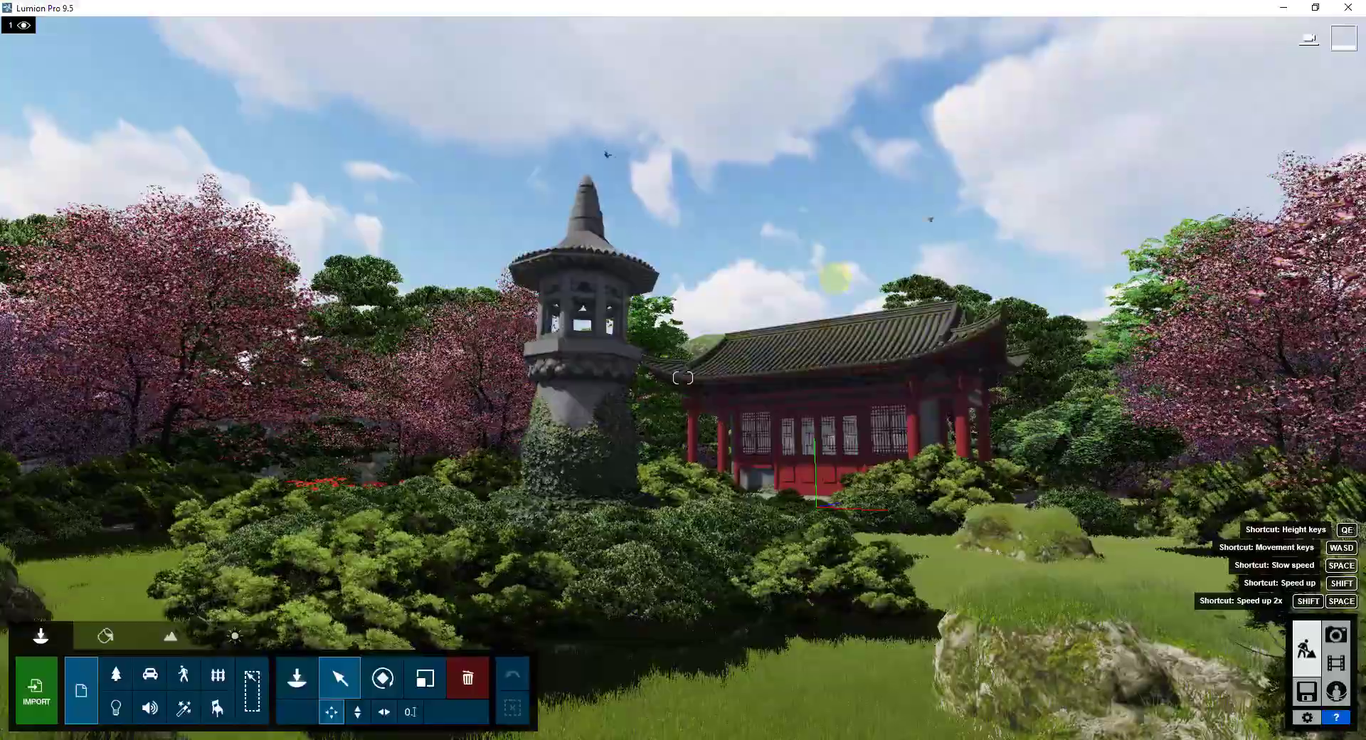
key(q)
key(s)
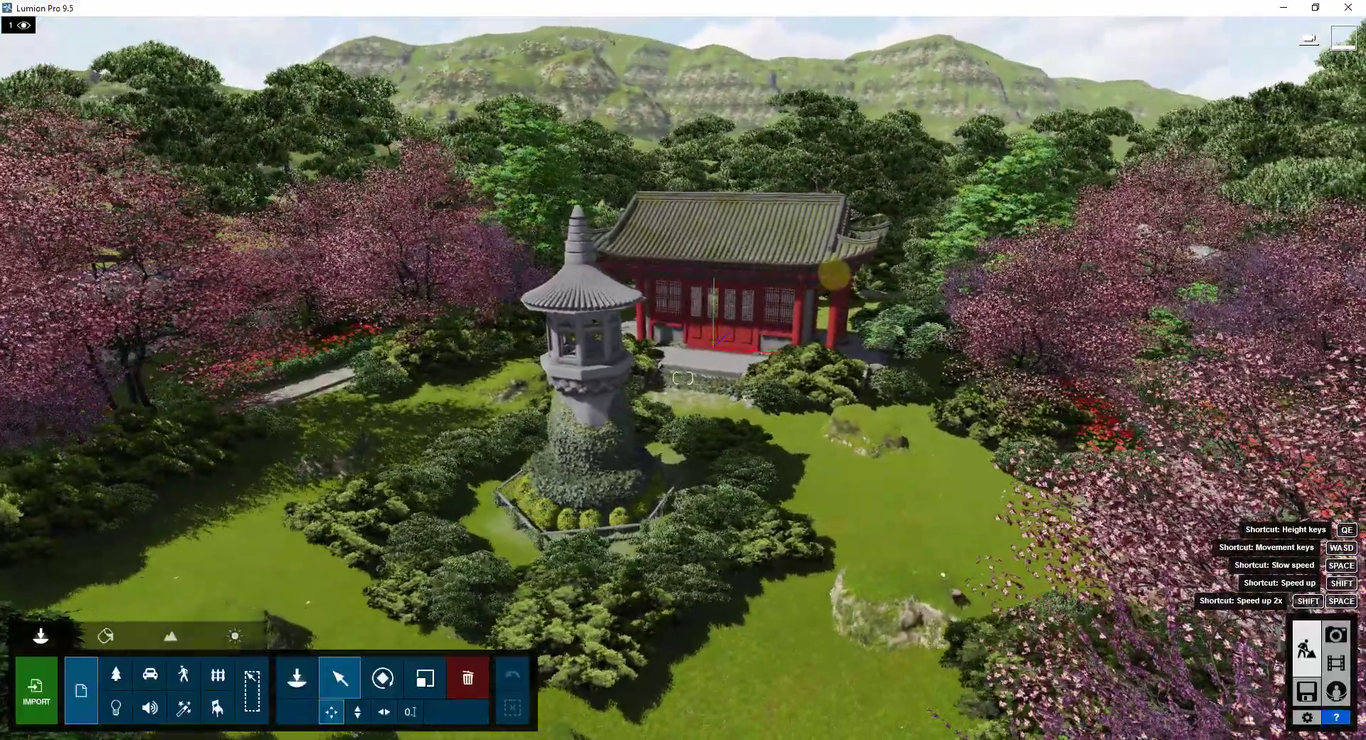
right_drag(683, 377, 641, 306)
click(836, 270)
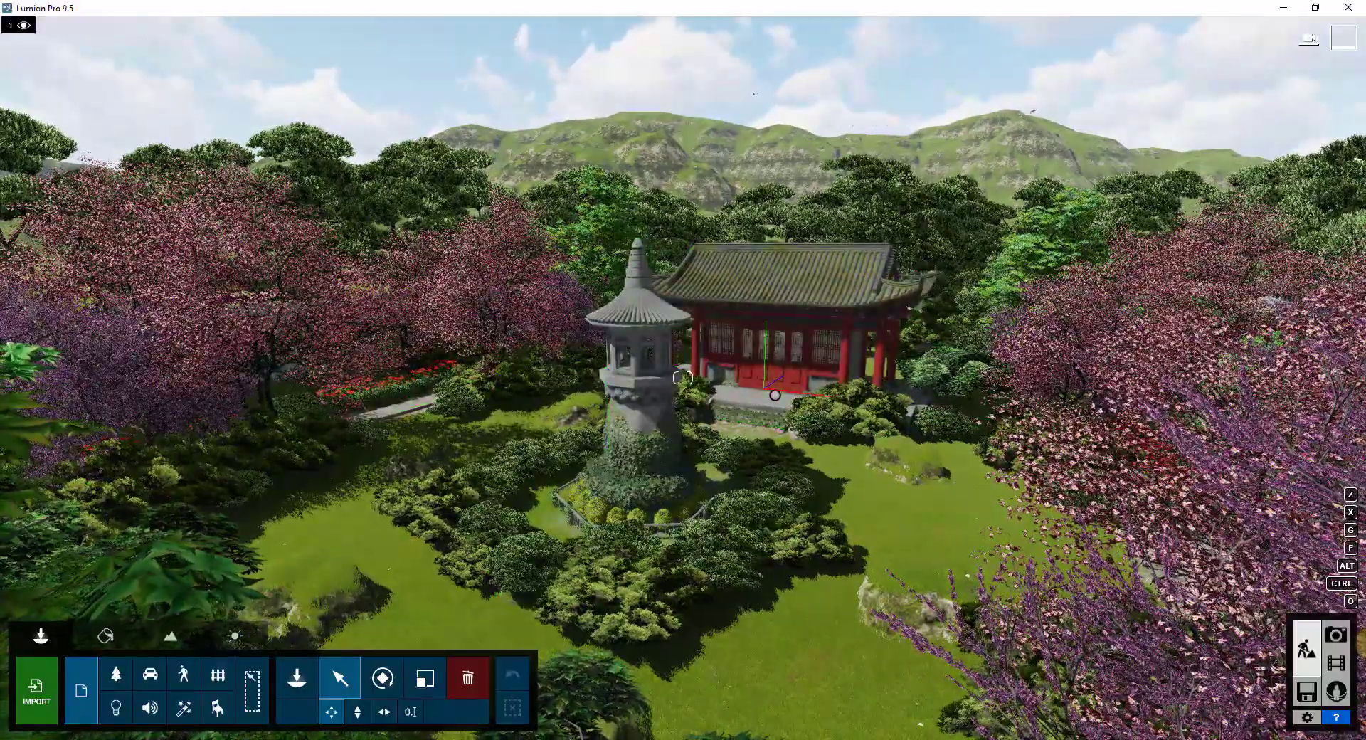
- Set the sun direction in the weather settings to just west of south
click(248, 635)
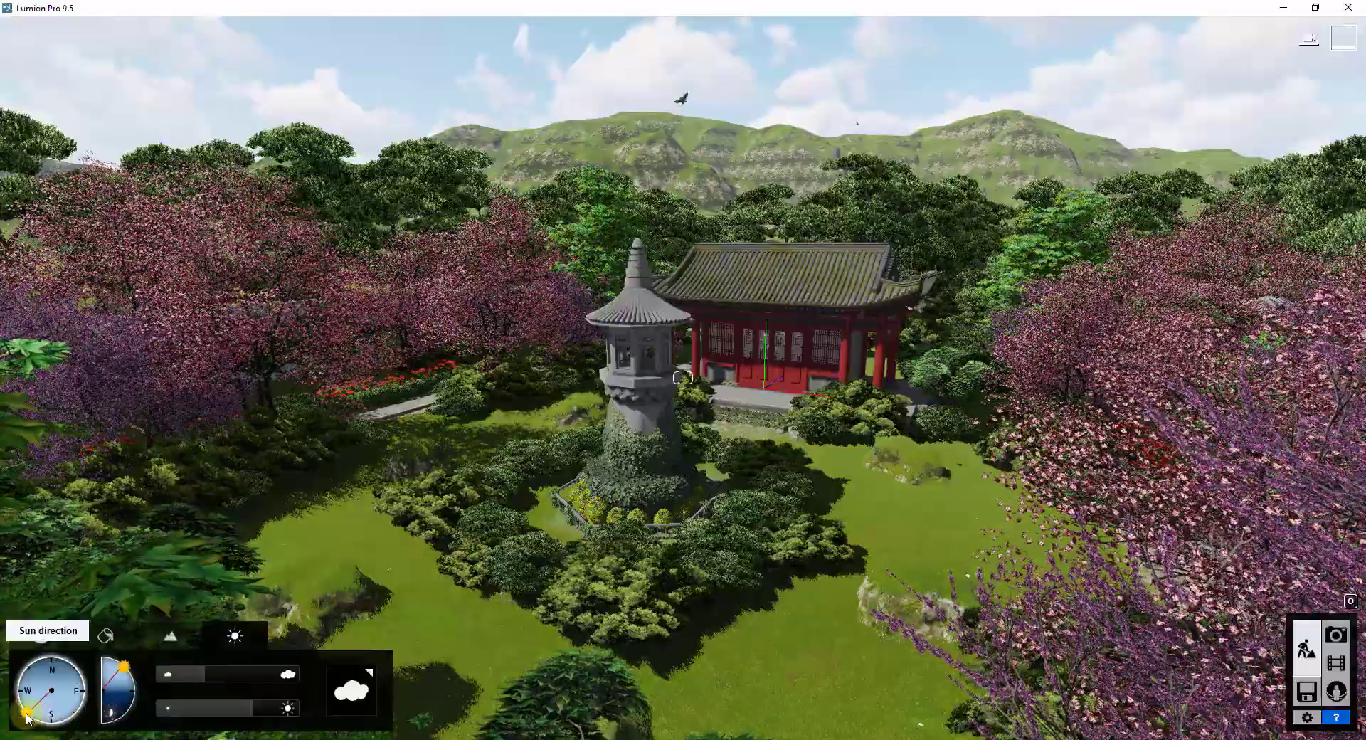
mouse_move(27, 719)
mouse_down()
mouse_move(28, 668)
mouse_move(81, 705)
mouse_up()
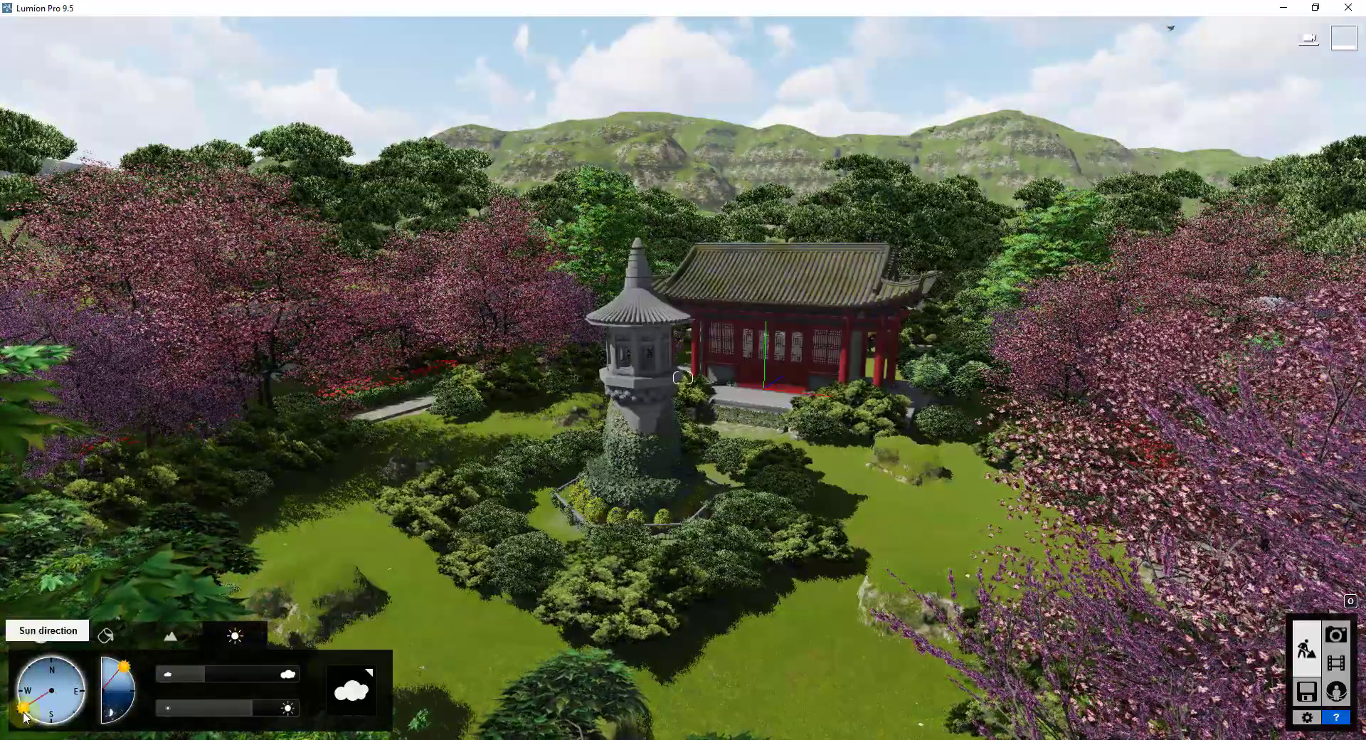
drag(25, 715, 29, 719)
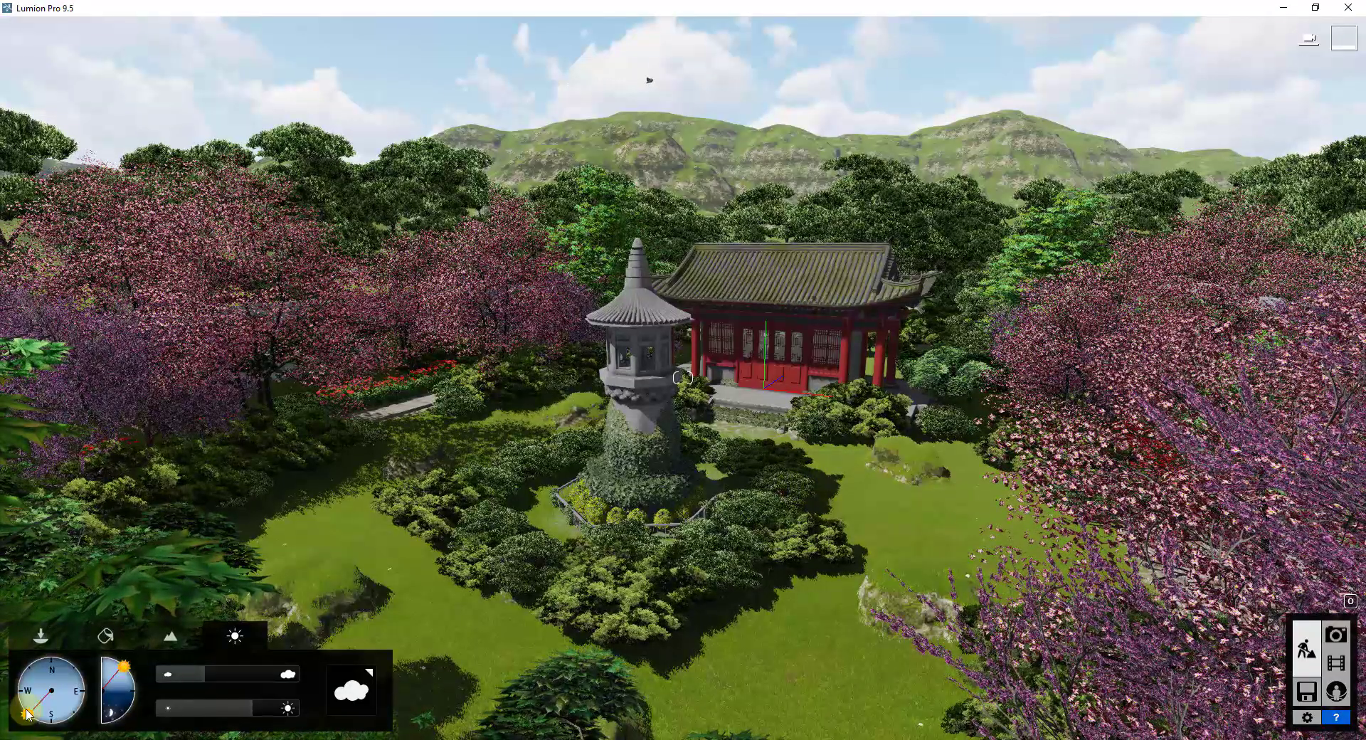
drag(26, 713, 43, 735)
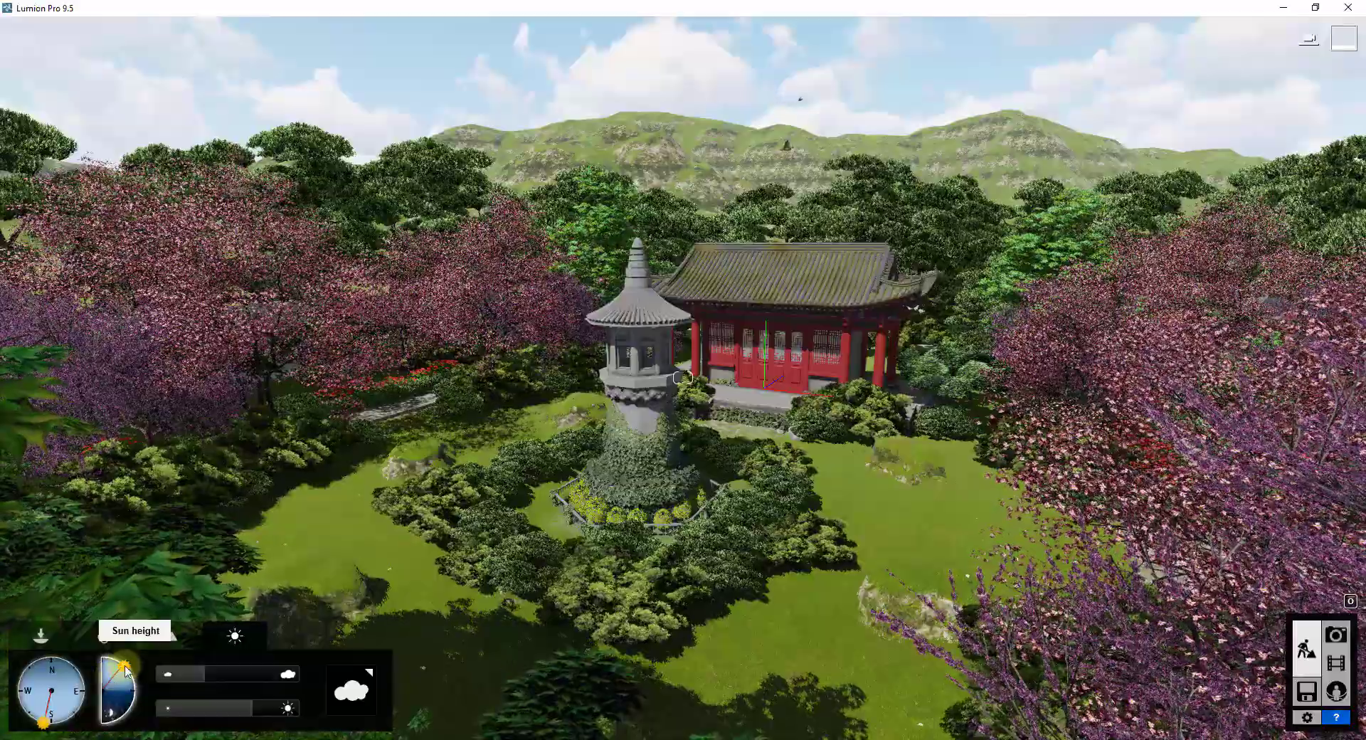
- Try a higher sun, and a lower sun that casts longer shadows across the garden
mouse_move(111, 664)
mouse_down()
mouse_move(138, 675)
mouse_move(135, 654)
mouse_move(96, 649)
mouse_move(125, 650)
mouse_up()
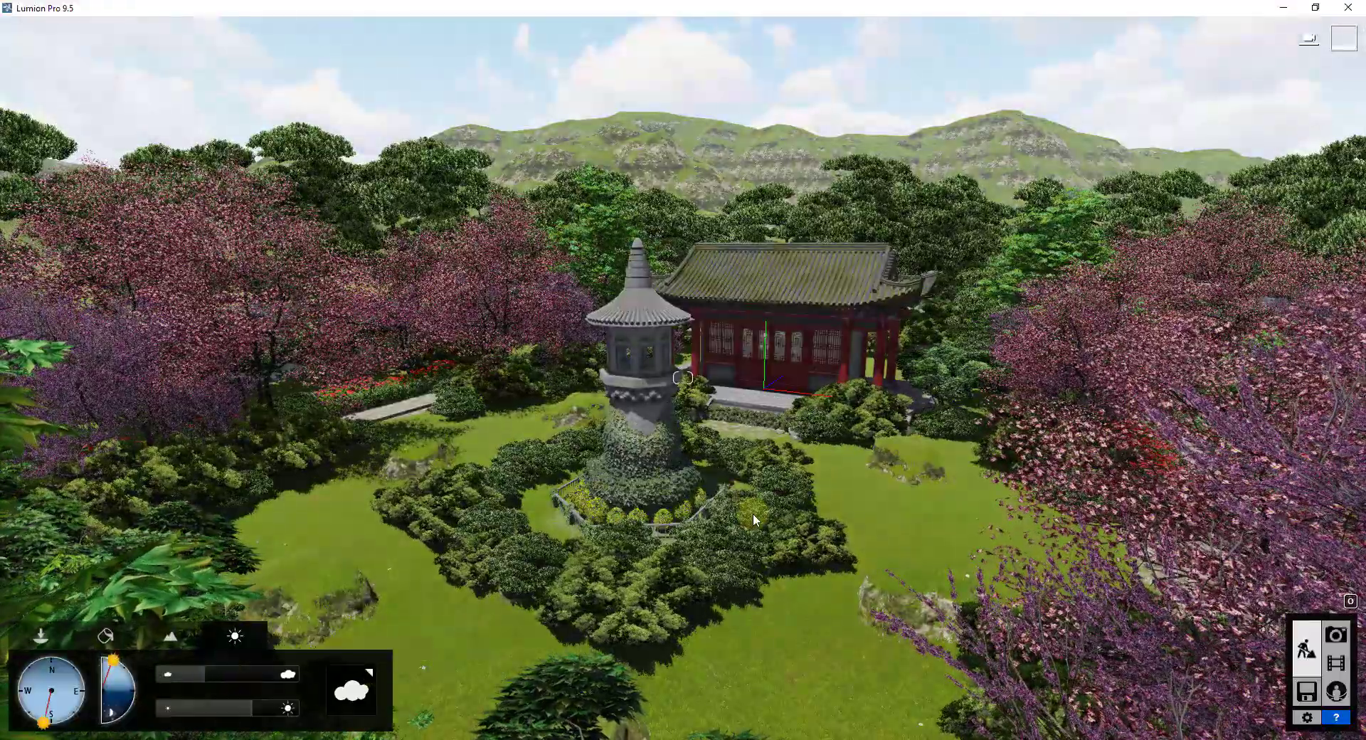
right_drag(753, 519, 773, 542)
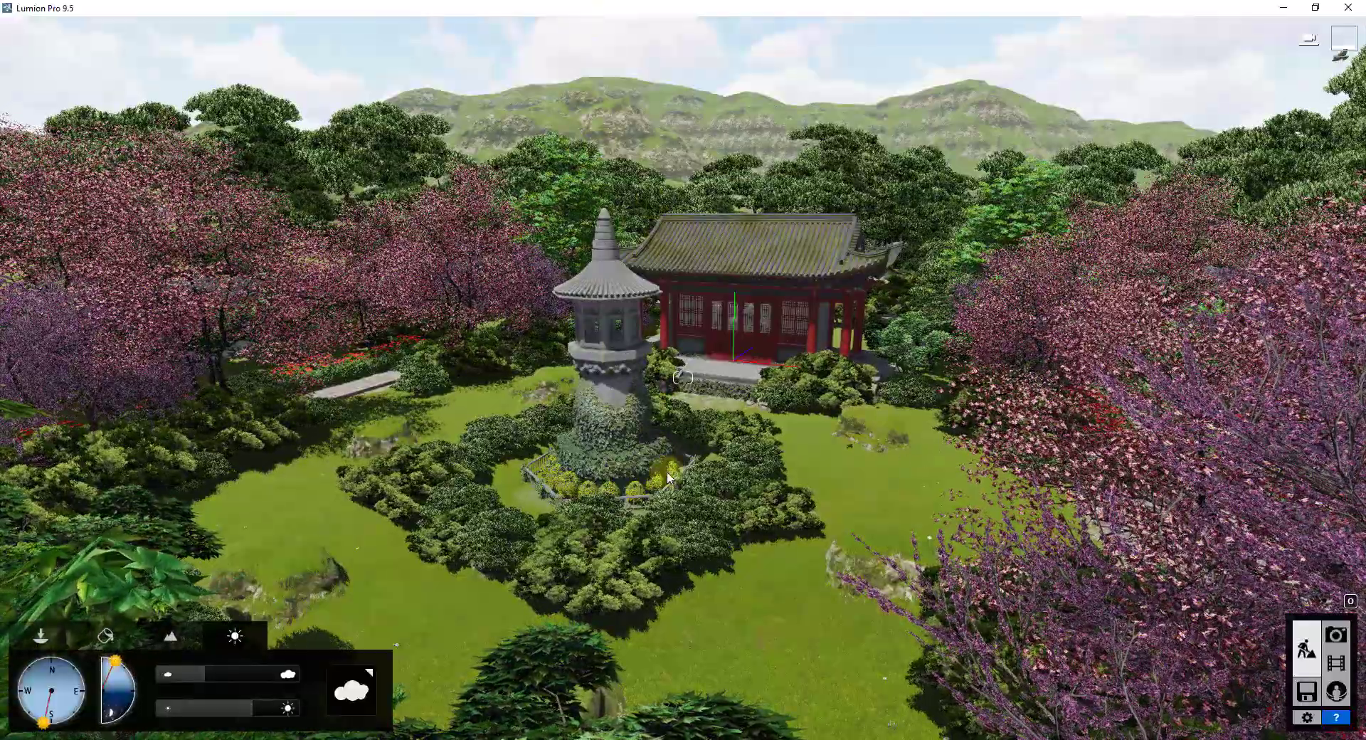
right_drag(675, 612, 673, 600)
key(w)
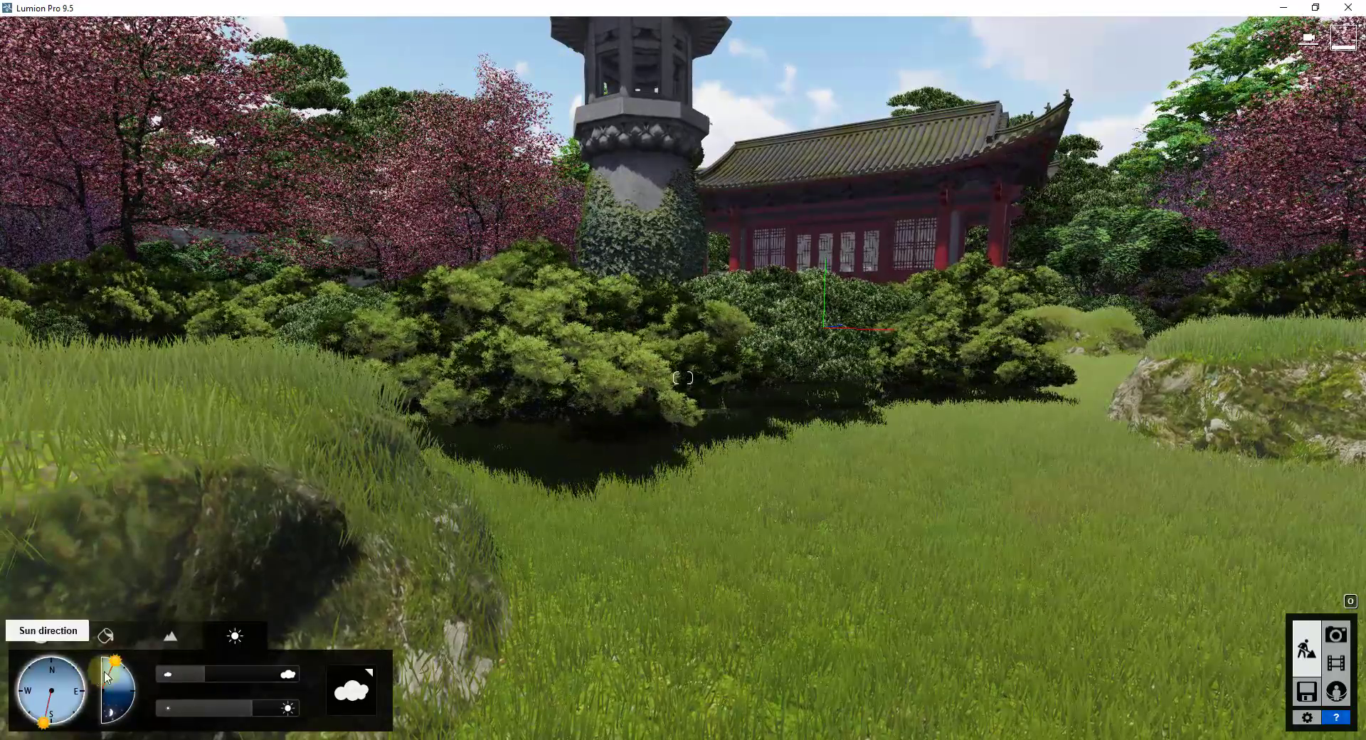
drag(106, 676, 118, 694)
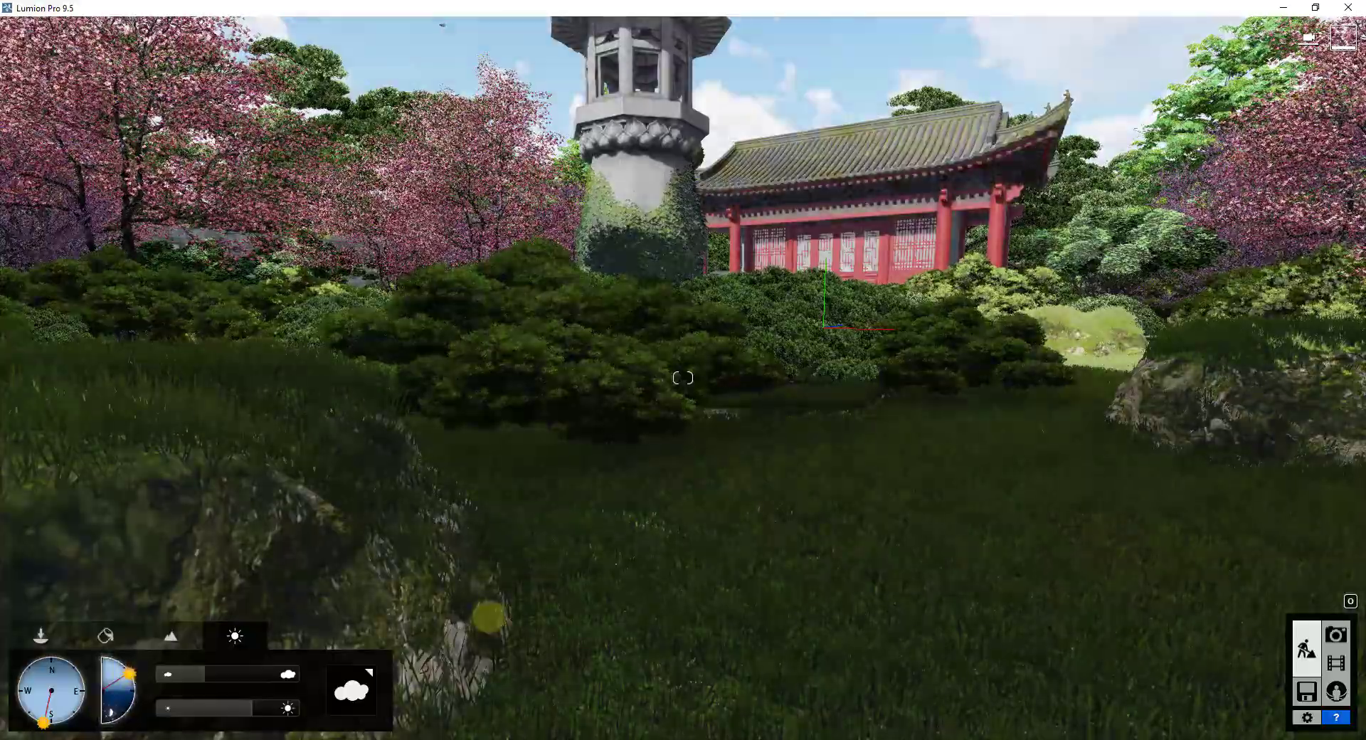
right_drag(489, 616, 486, 611)
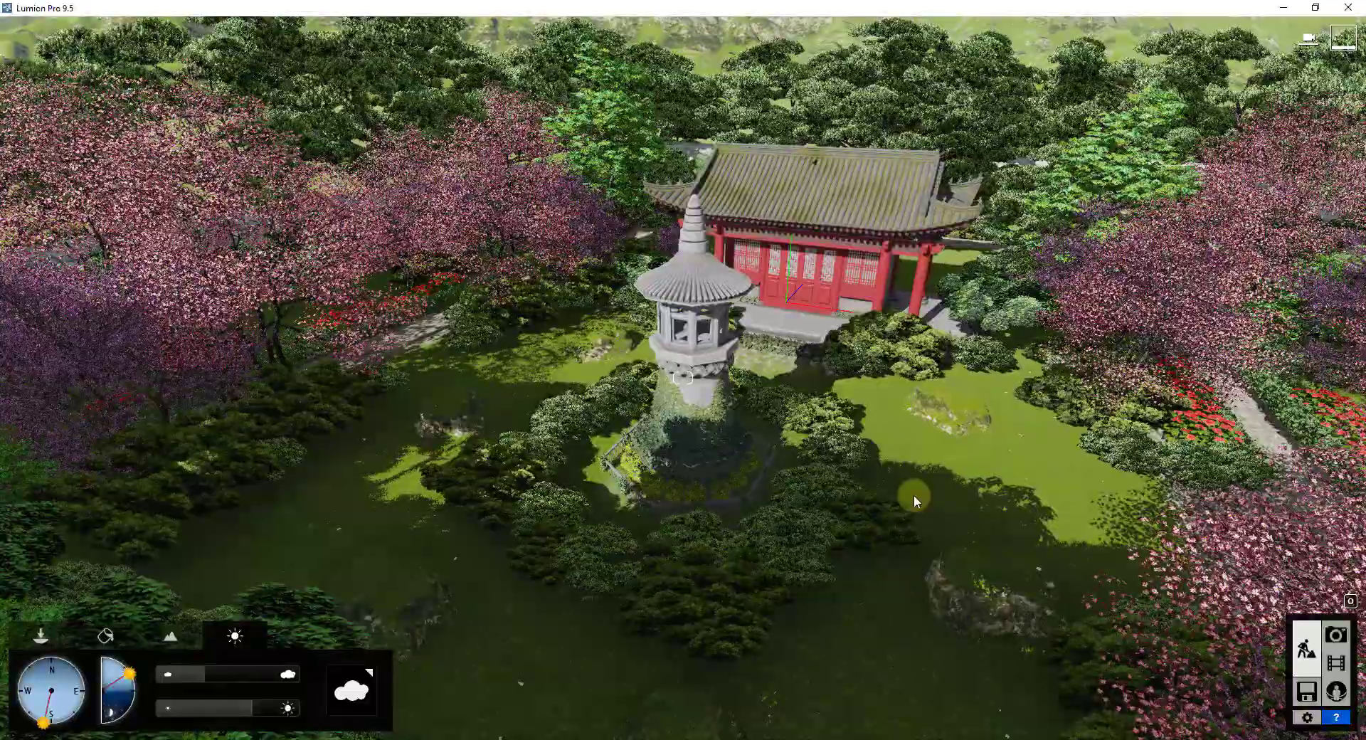
right_drag(899, 548, 898, 547)
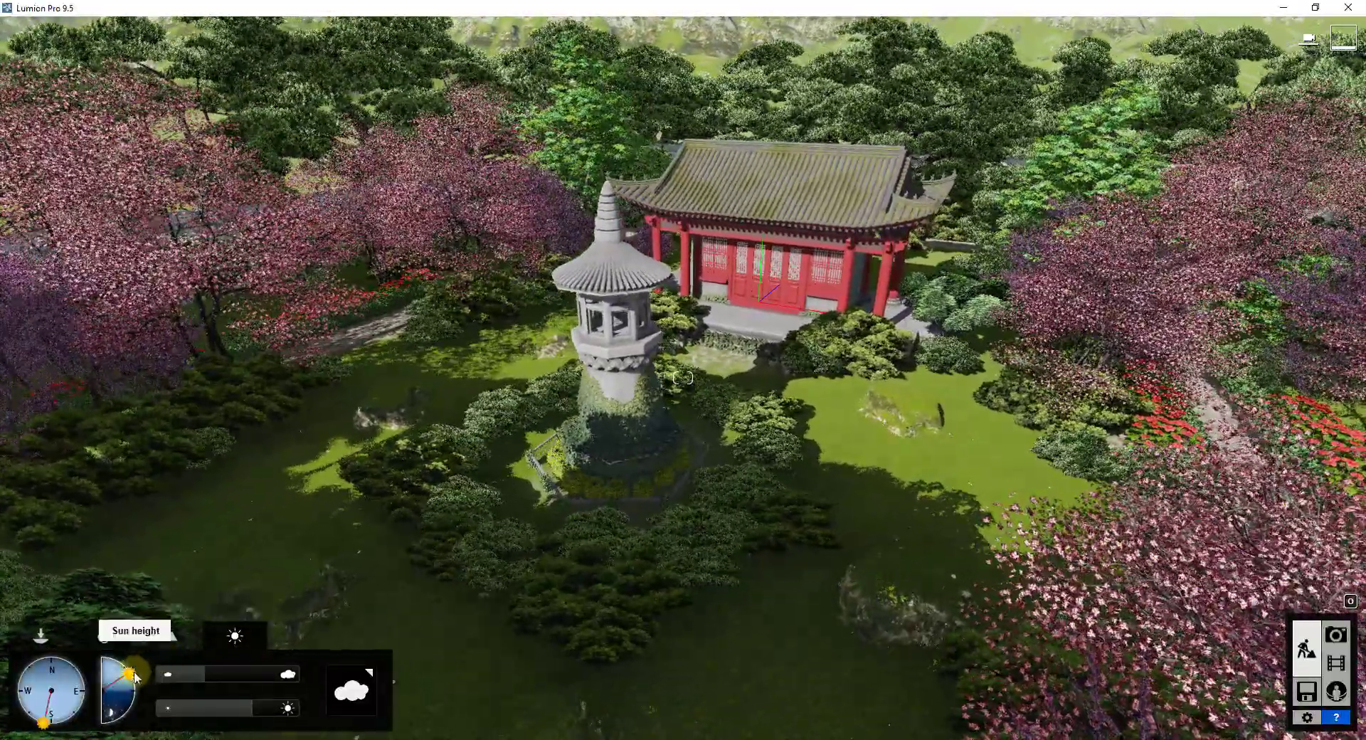
- Lower the sun below the horizon to try a night scene, and raise it back to a daytime height
drag(134, 673, 131, 704)
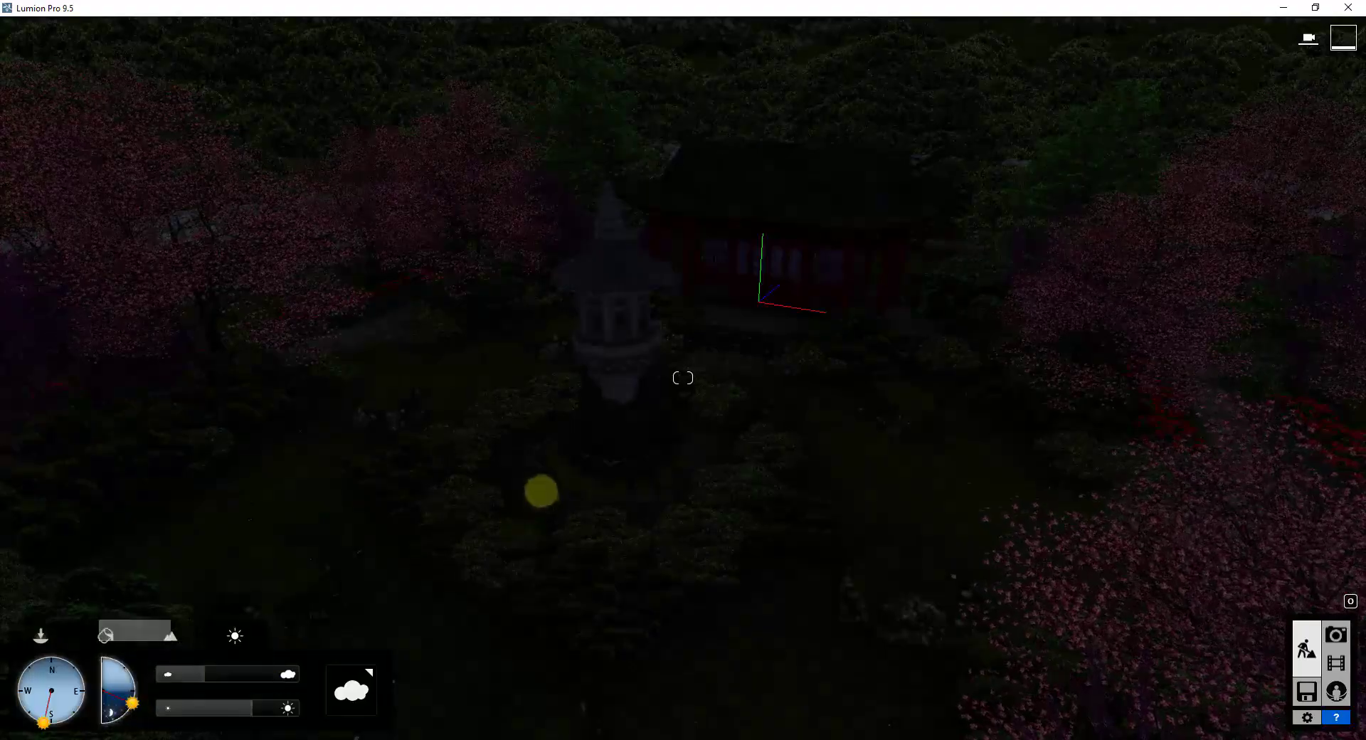
mouse_move(540, 491)
right_down()
mouse_move(534, 513)
mouse_move(540, 503)
right_up()
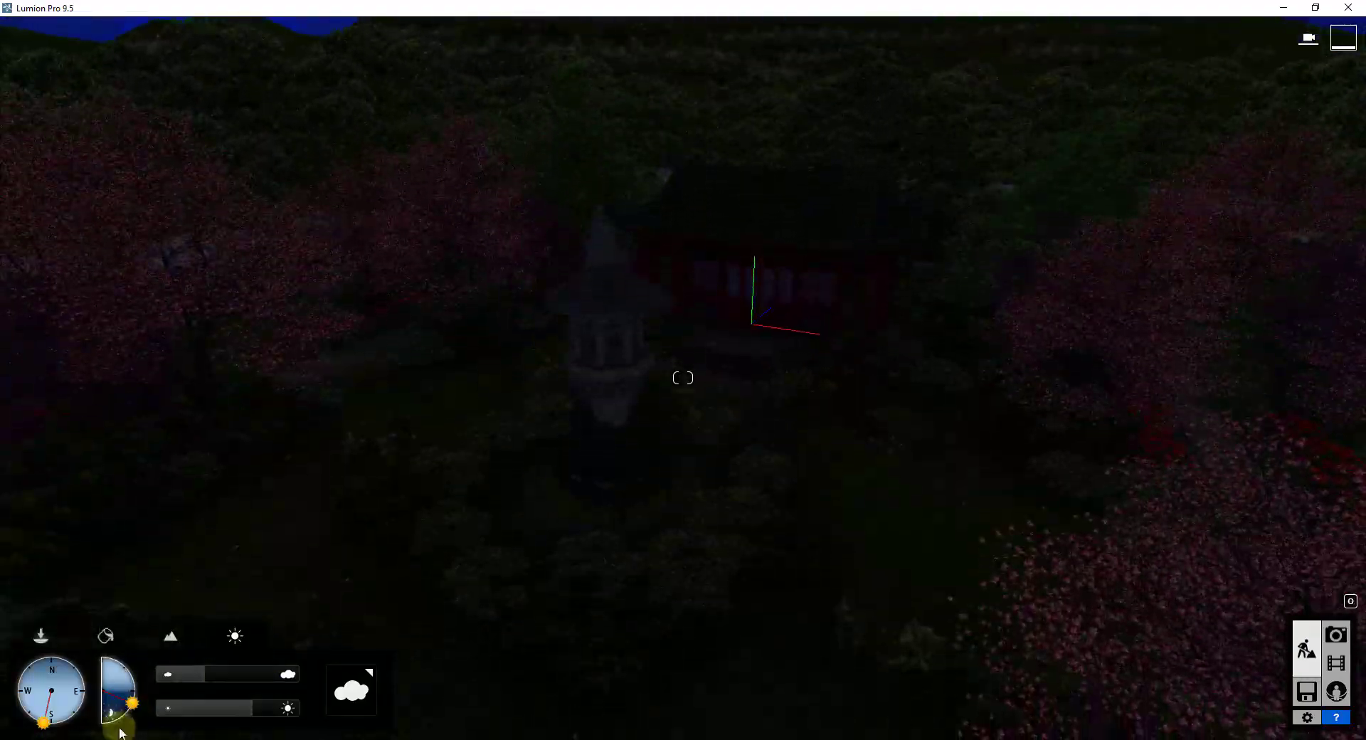
drag(136, 688, 132, 668)
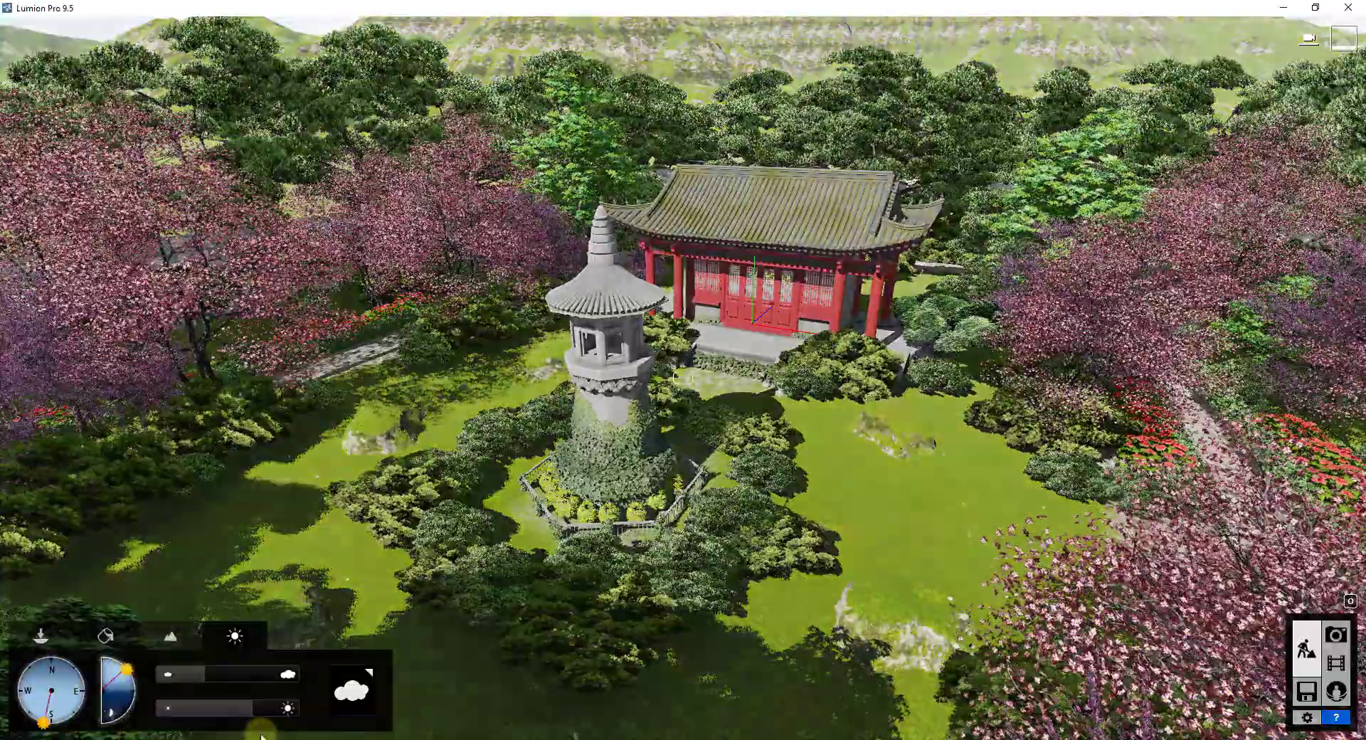
- Test the sun brightness down to 0.0 and set it to about the middle of its range
drag(246, 708, 167, 714)
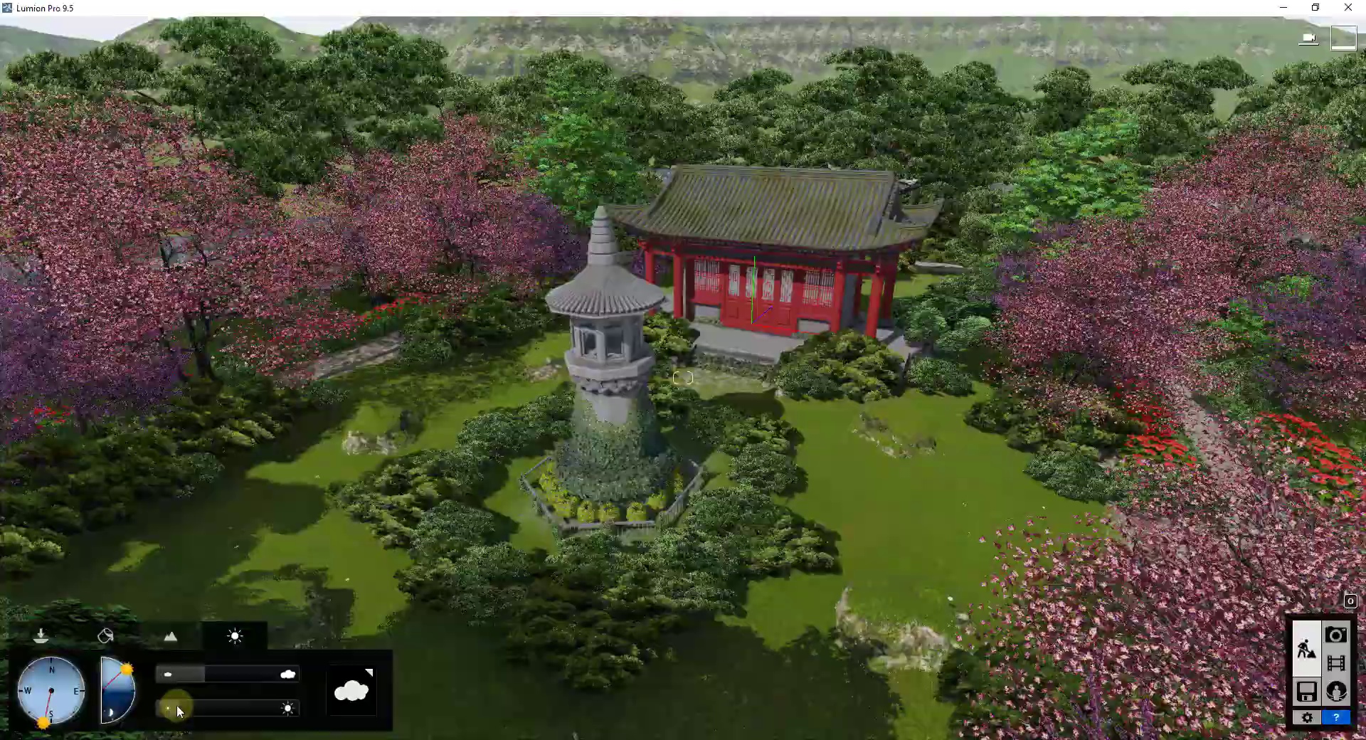
drag(178, 710, 235, 710)
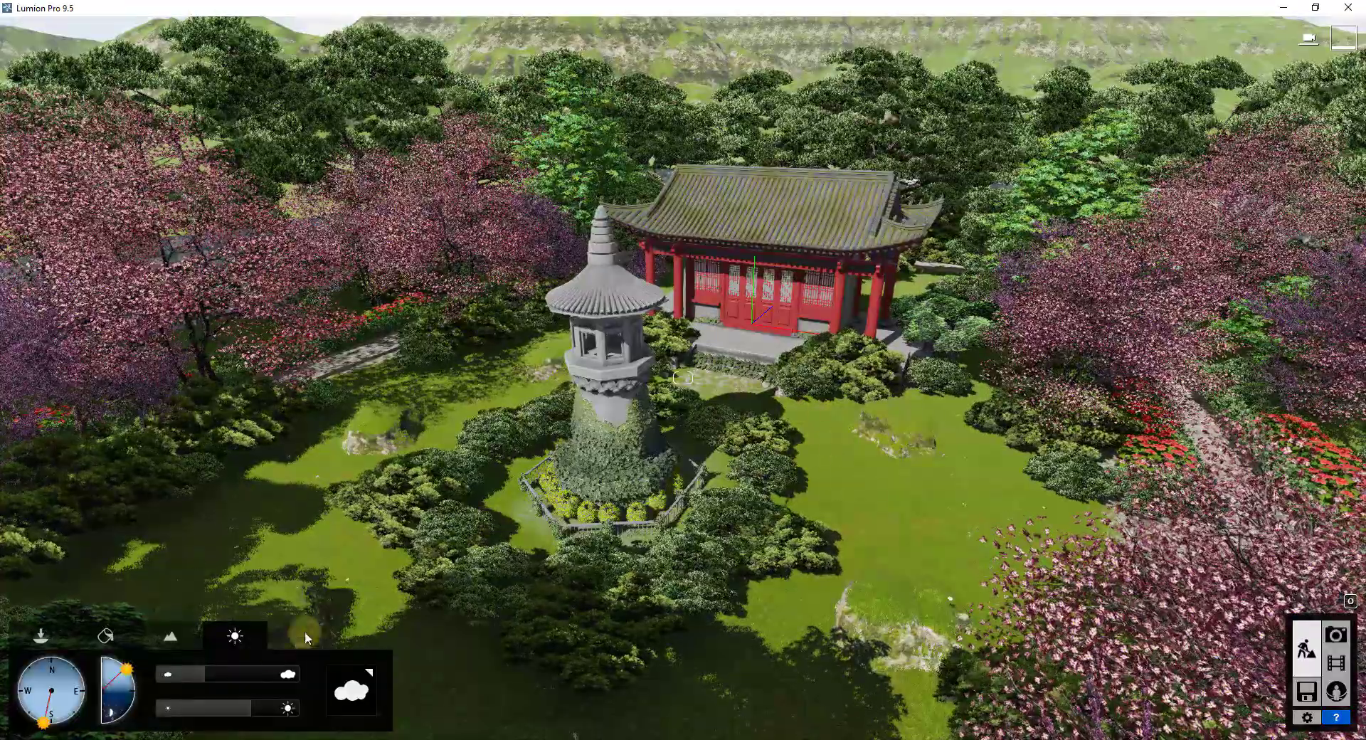
drag(250, 708, 156, 713)
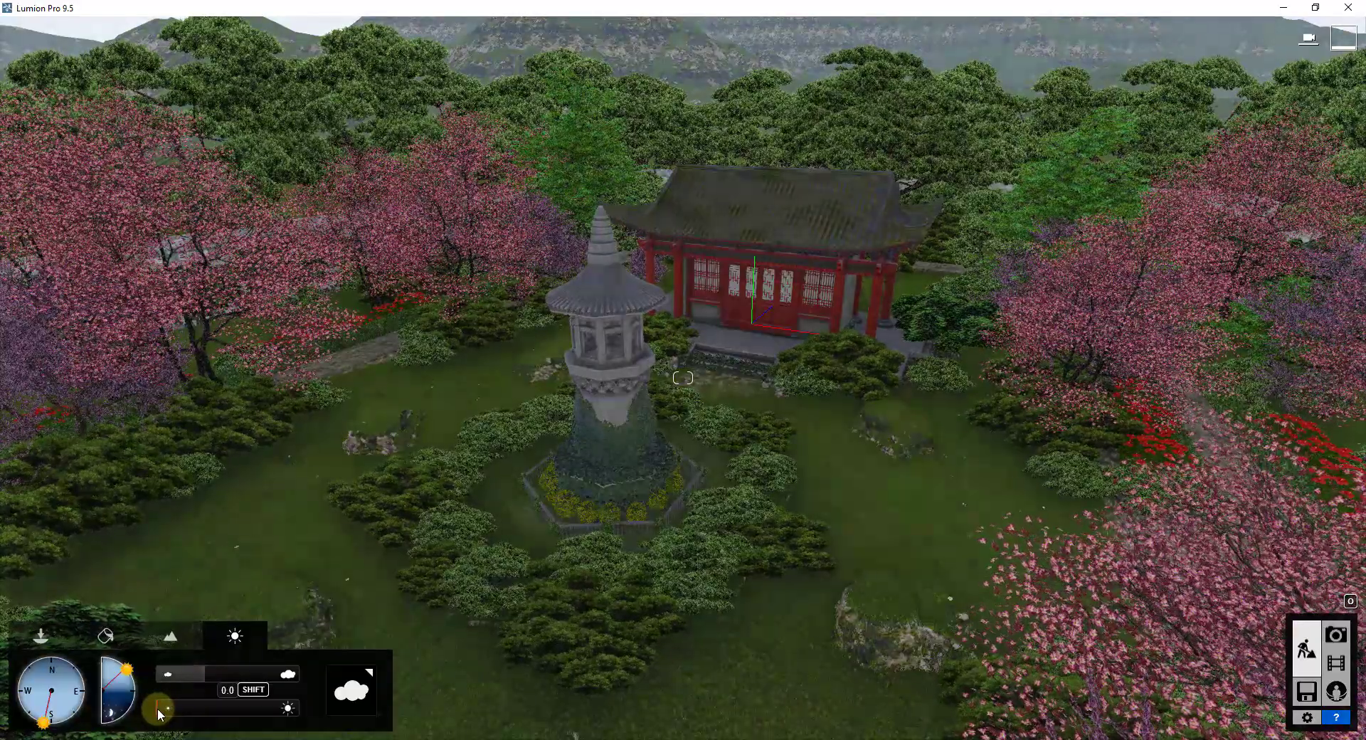
drag(158, 712, 224, 709)
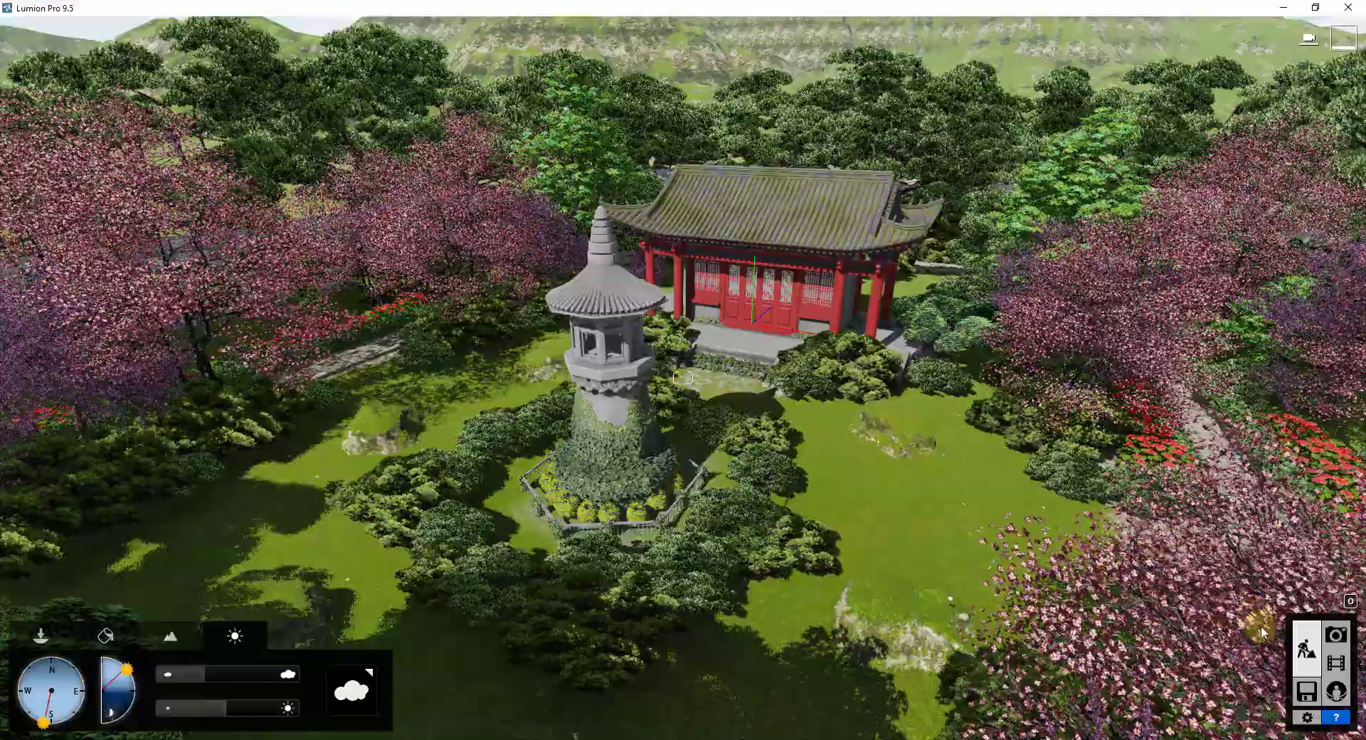
- Switch to photo mode, select empty photo slot 9 and frame the tower and pavilion from a camera height of 5.65 m
click(1336, 635)
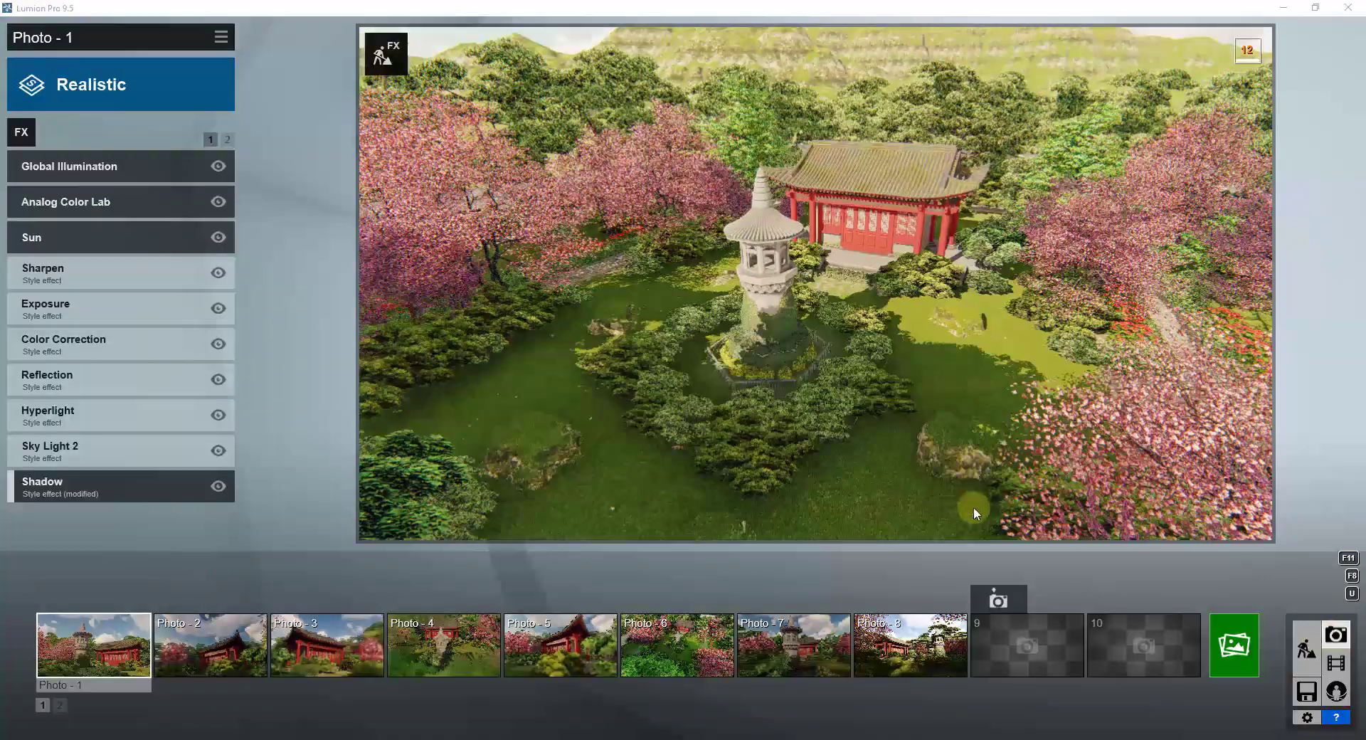
click(994, 647)
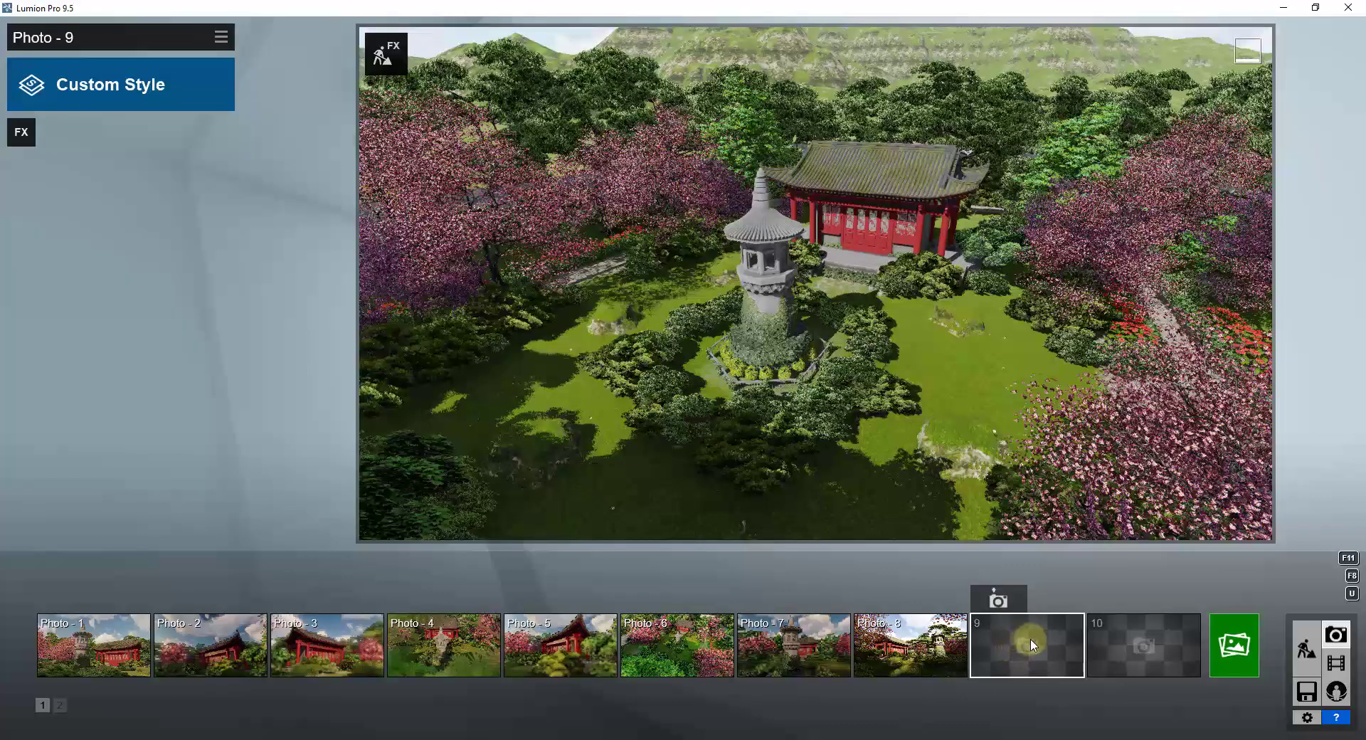
click(1034, 646)
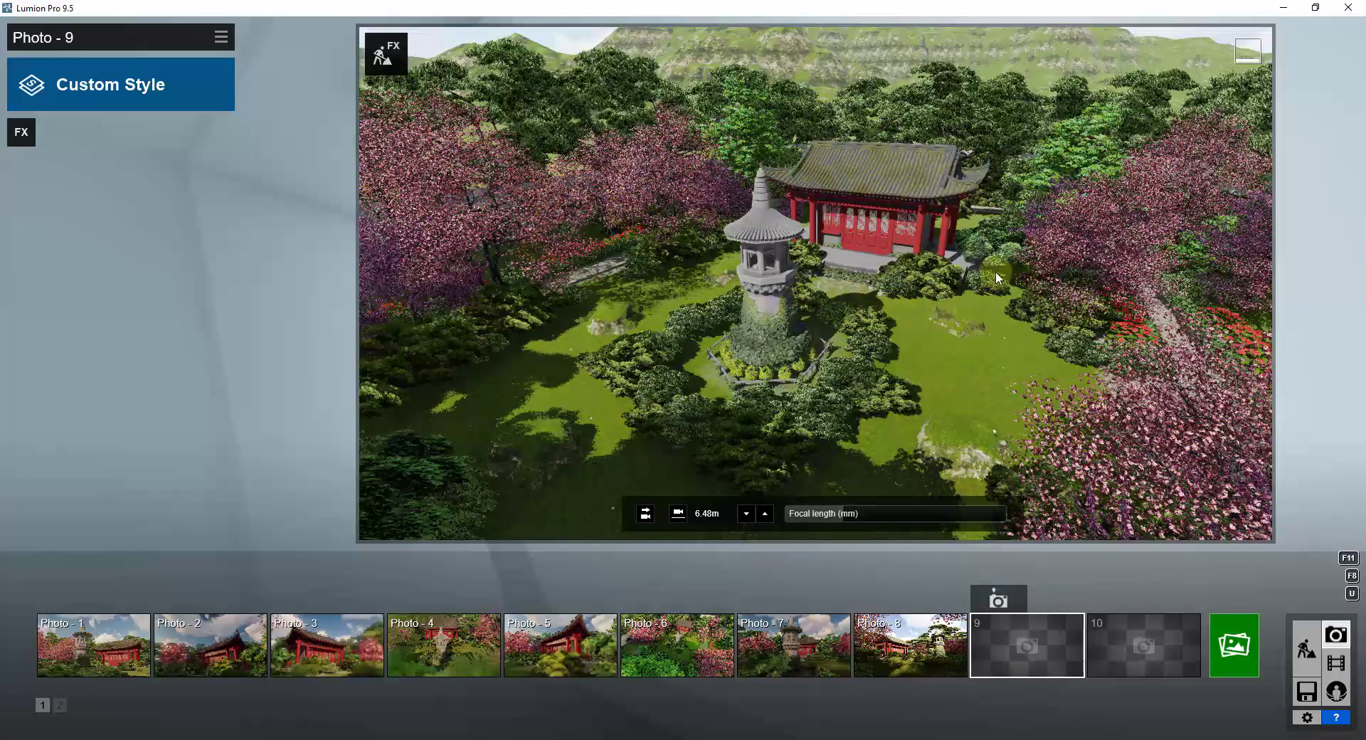
right_drag(997, 271, 1033, 223)
key(w)
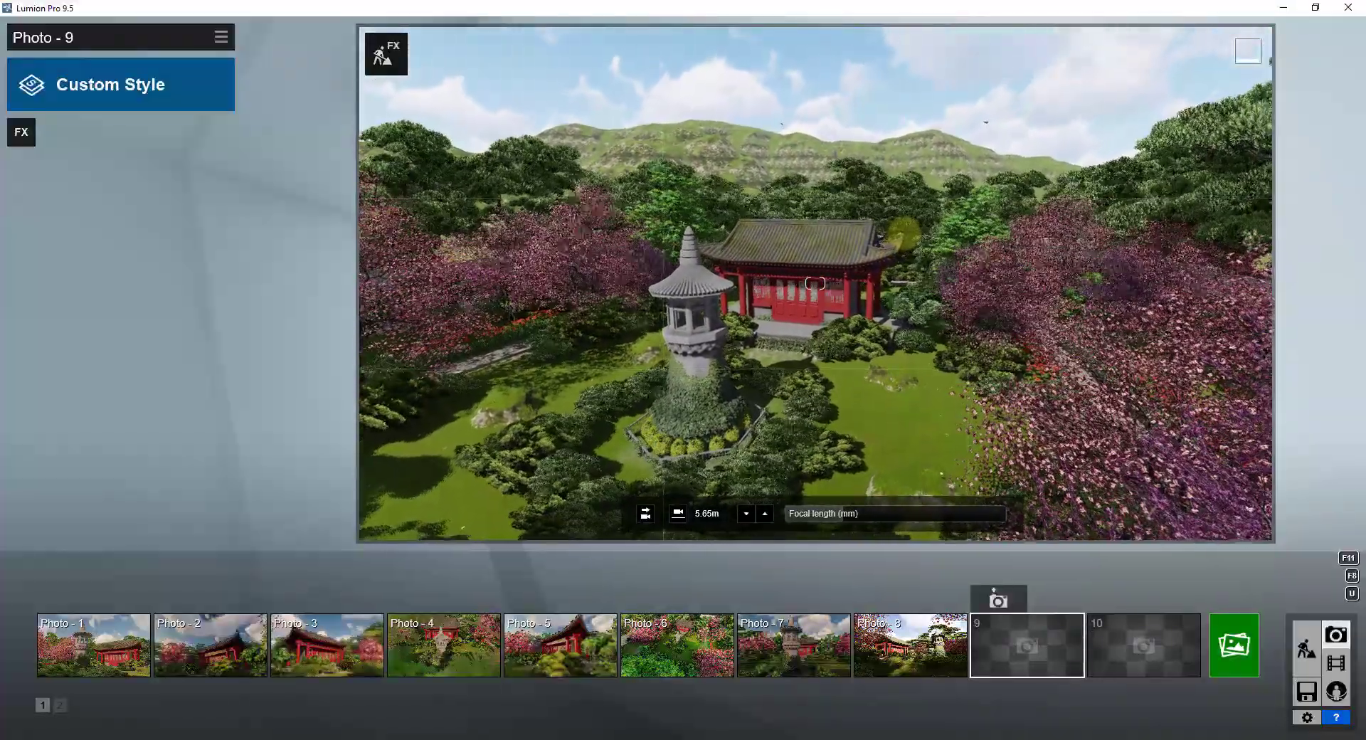
right_drag(791, 322, 818, 318)
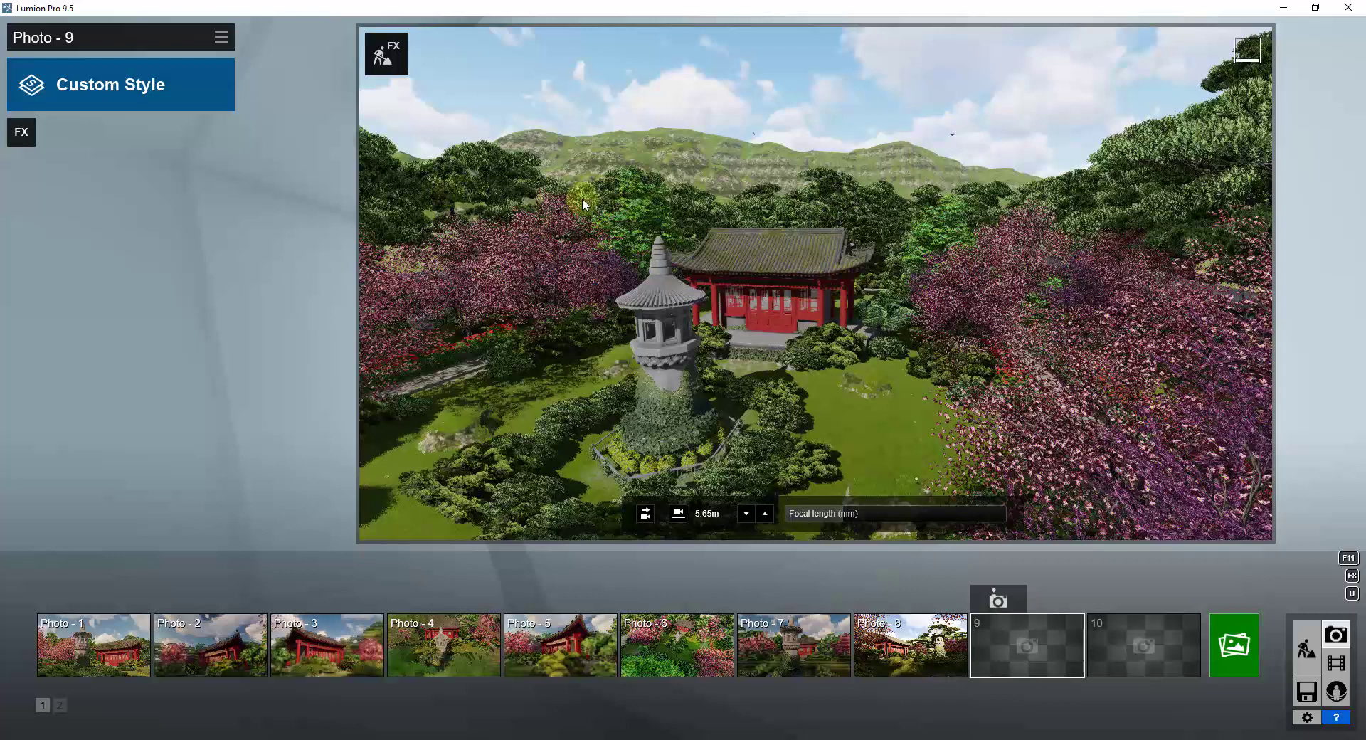
- Apply the Daytime style to Photo 9 and adjust its Sun effect with sun height 0.3, a lower heading and slightly higher brightness
click(161, 91)
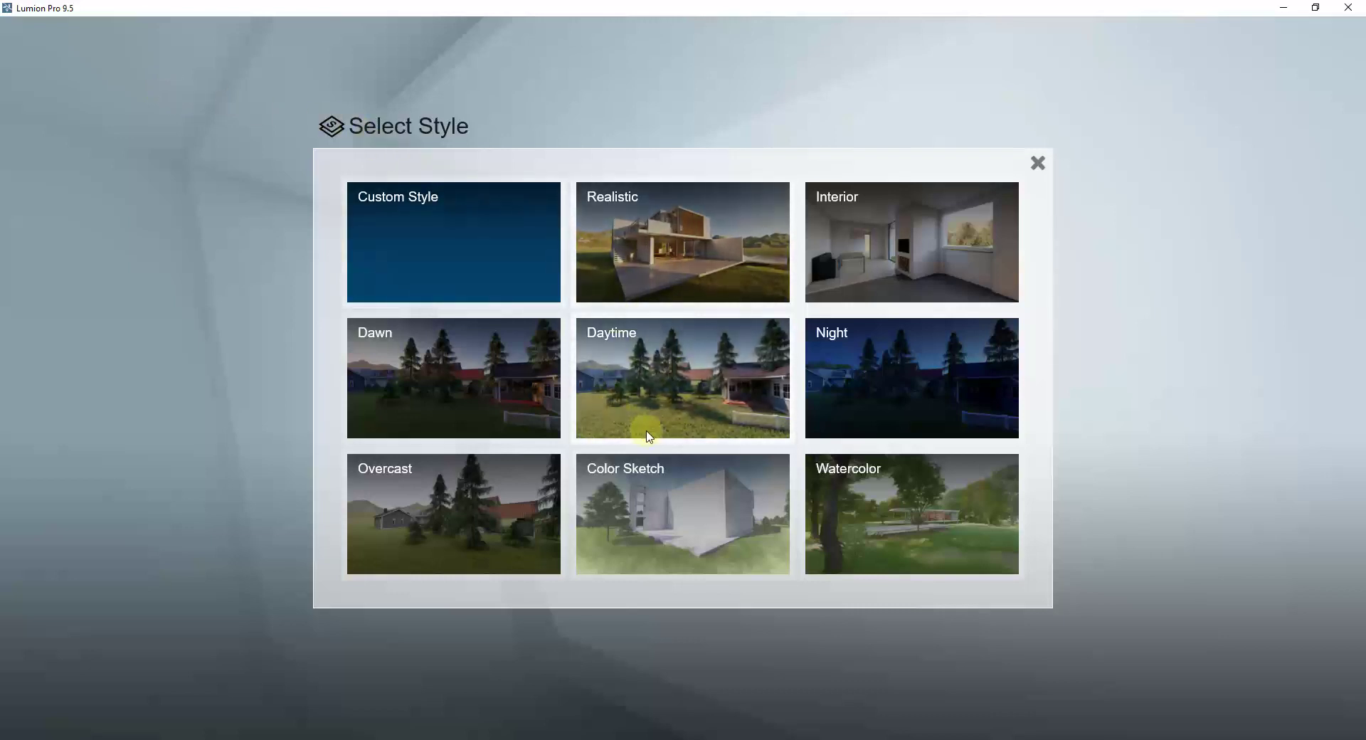
click(680, 385)
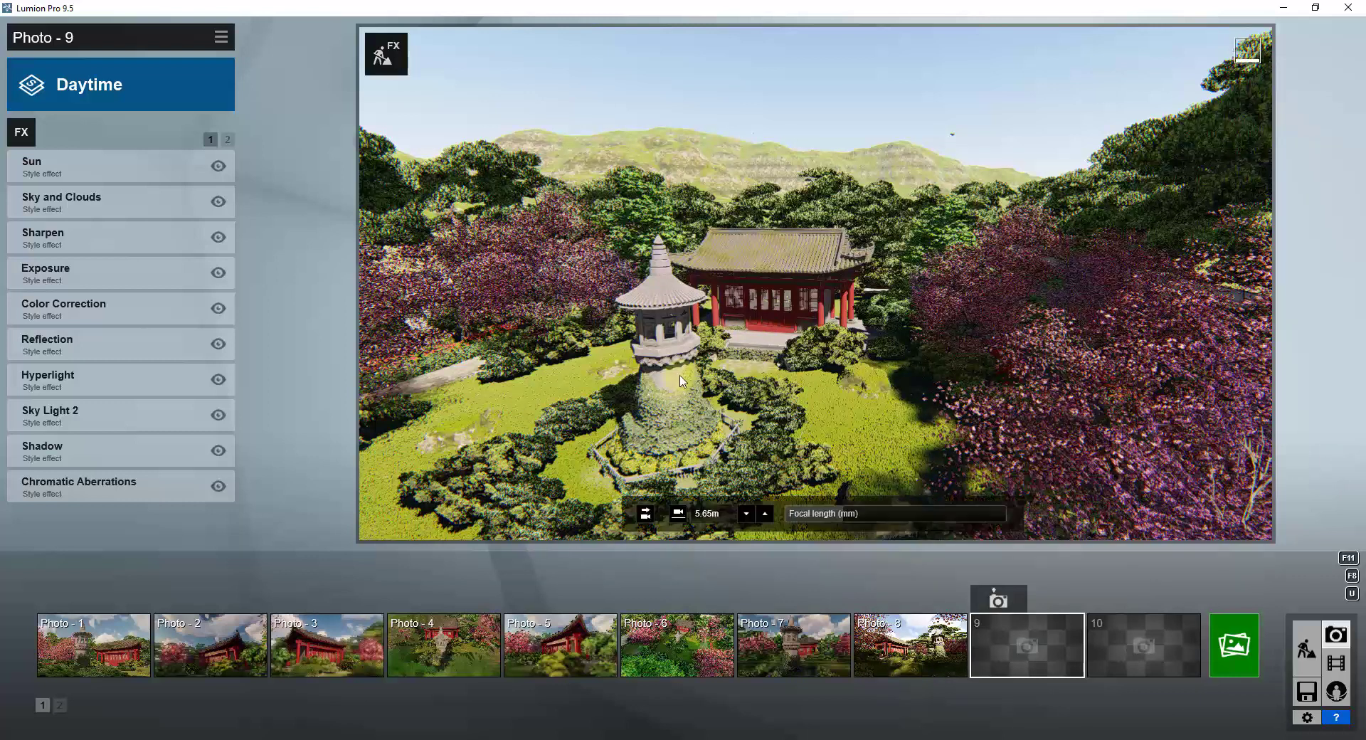
click(93, 170)
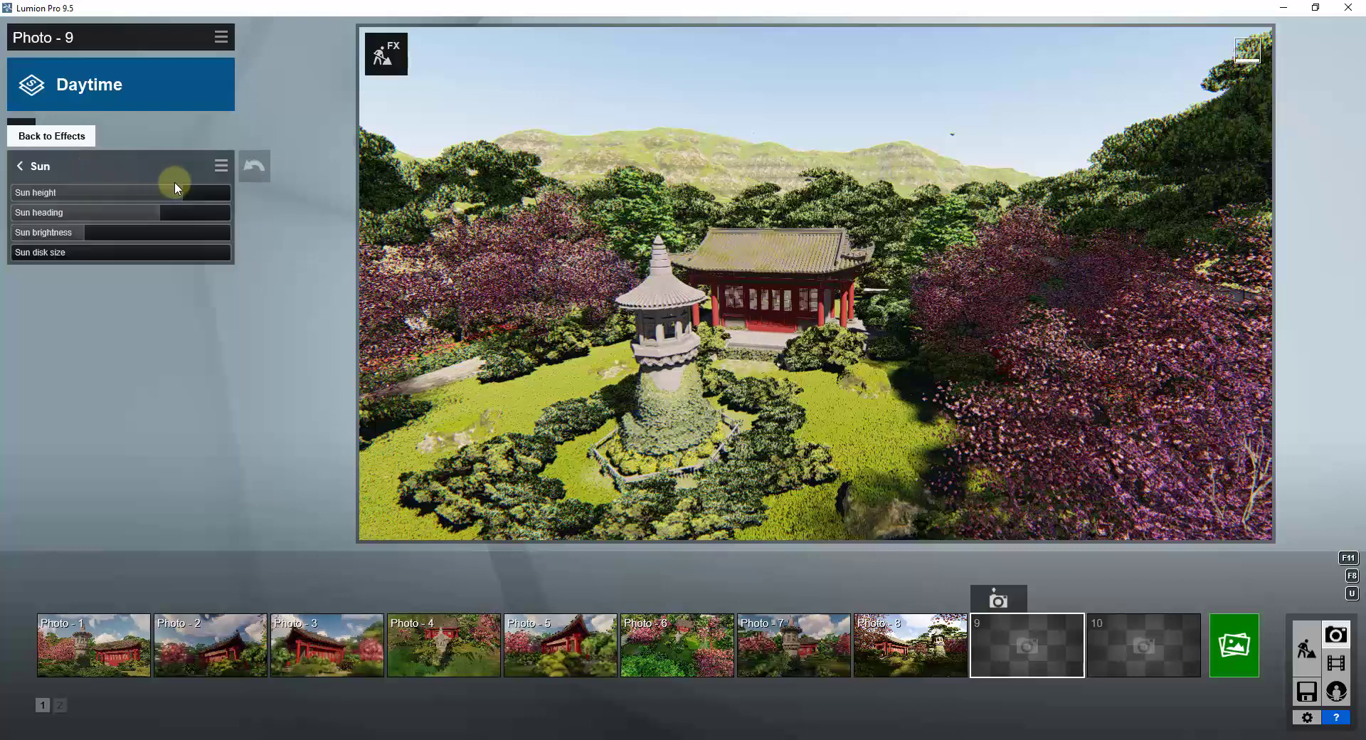
drag(176, 194, 119, 212)
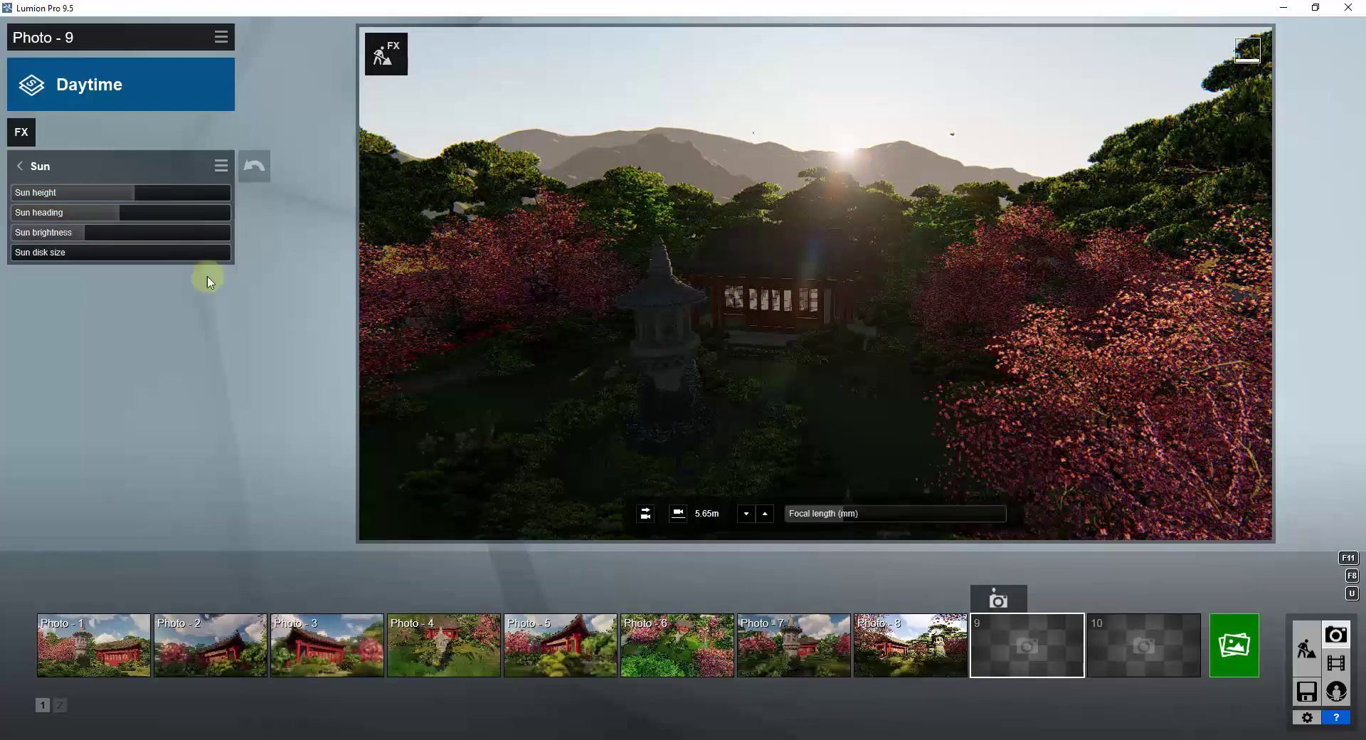
drag(124, 217, 157, 190)
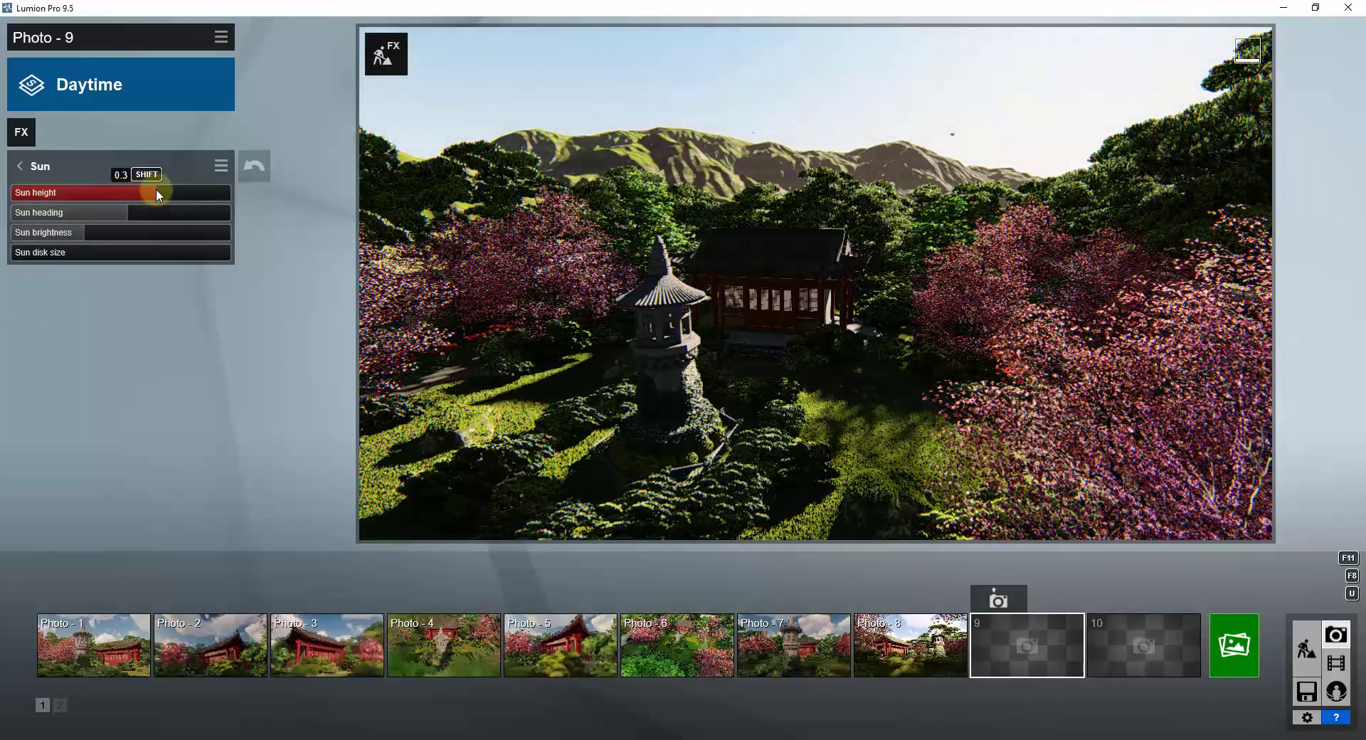
mouse_move(87, 217)
mouse_down()
mouse_move(27, 233)
mouse_move(99, 233)
mouse_up()
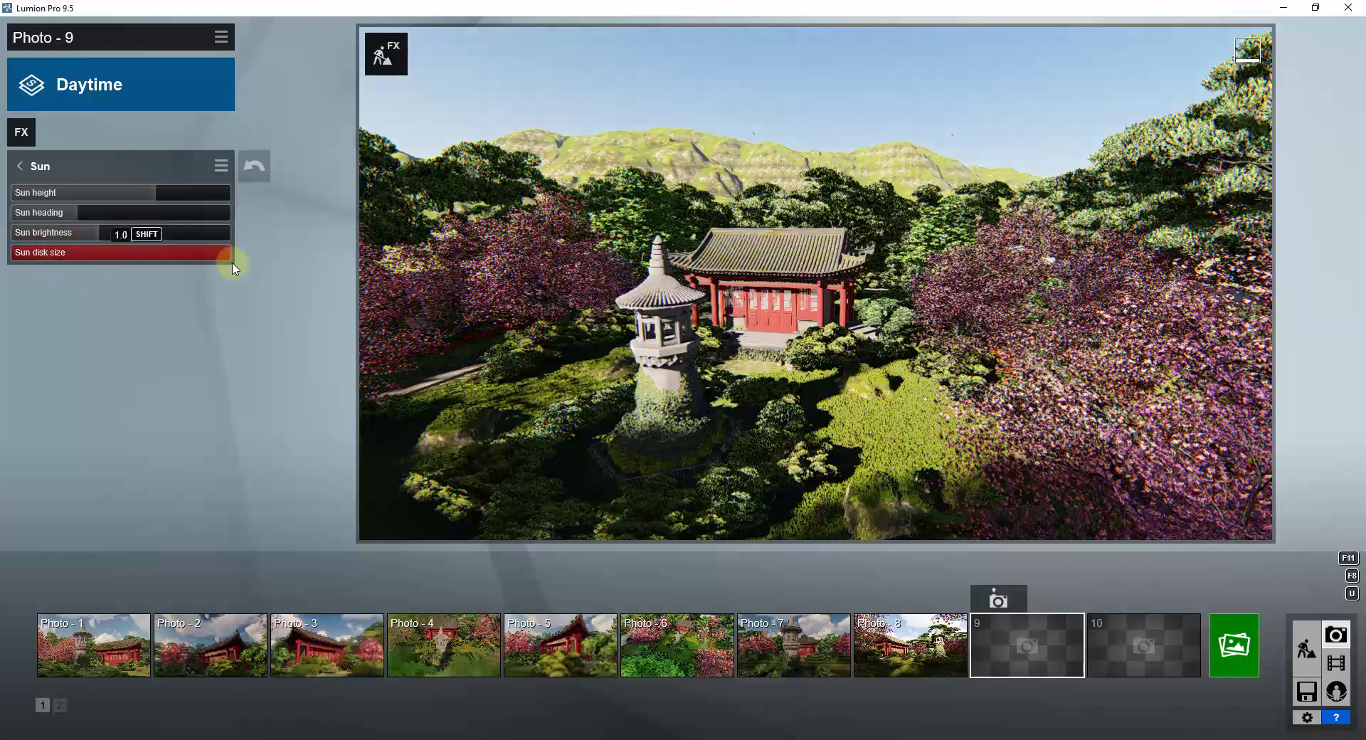
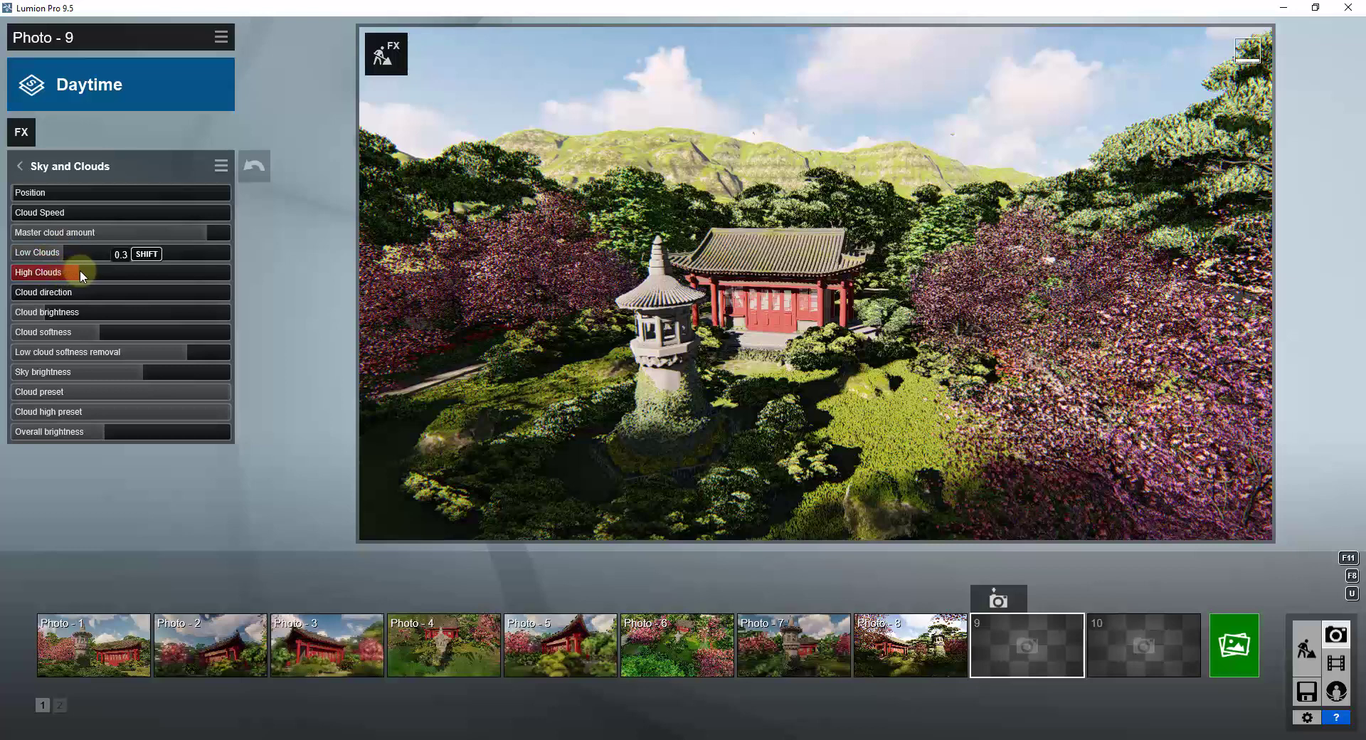
- Shift the cloud position to about a third in the Sky and Clouds effect and try different cloud brightness levels
drag(63, 192, 81, 191)
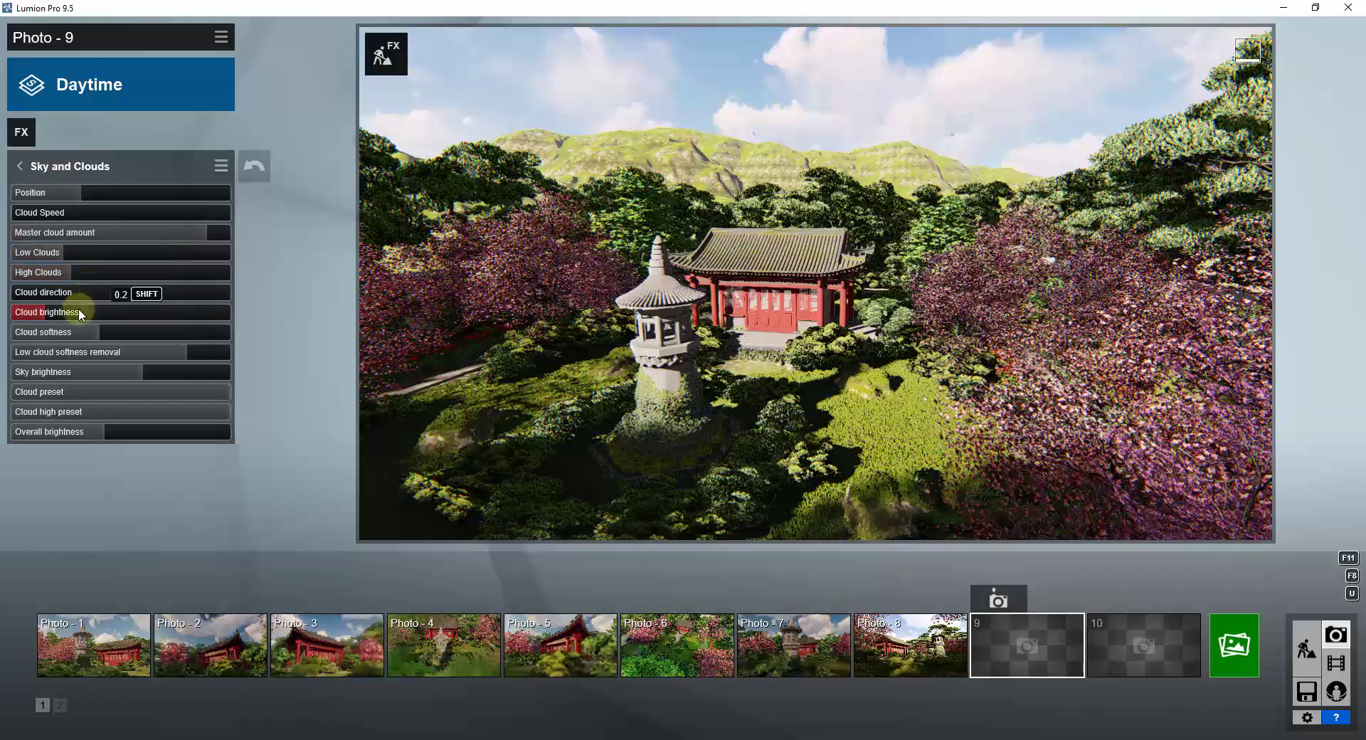
drag(65, 318, 81, 321)
drag(203, 329, 73, 352)
drag(171, 313, 35, 326)
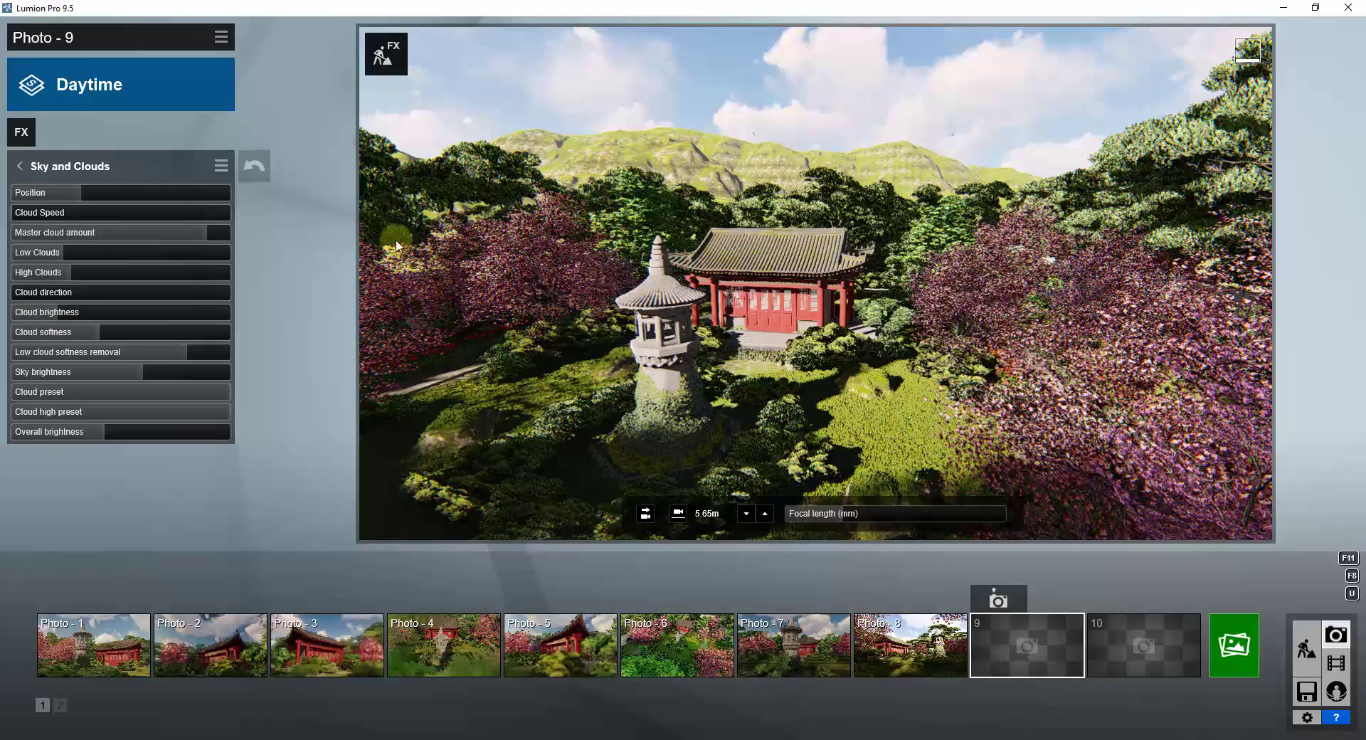
- Try minimum and maximum sky brightness in the Sky and Clouds effect, settle on 0.5 and raise the overall brightness slightly
drag(148, 323, 148, 323)
drag(128, 372, 10, 385)
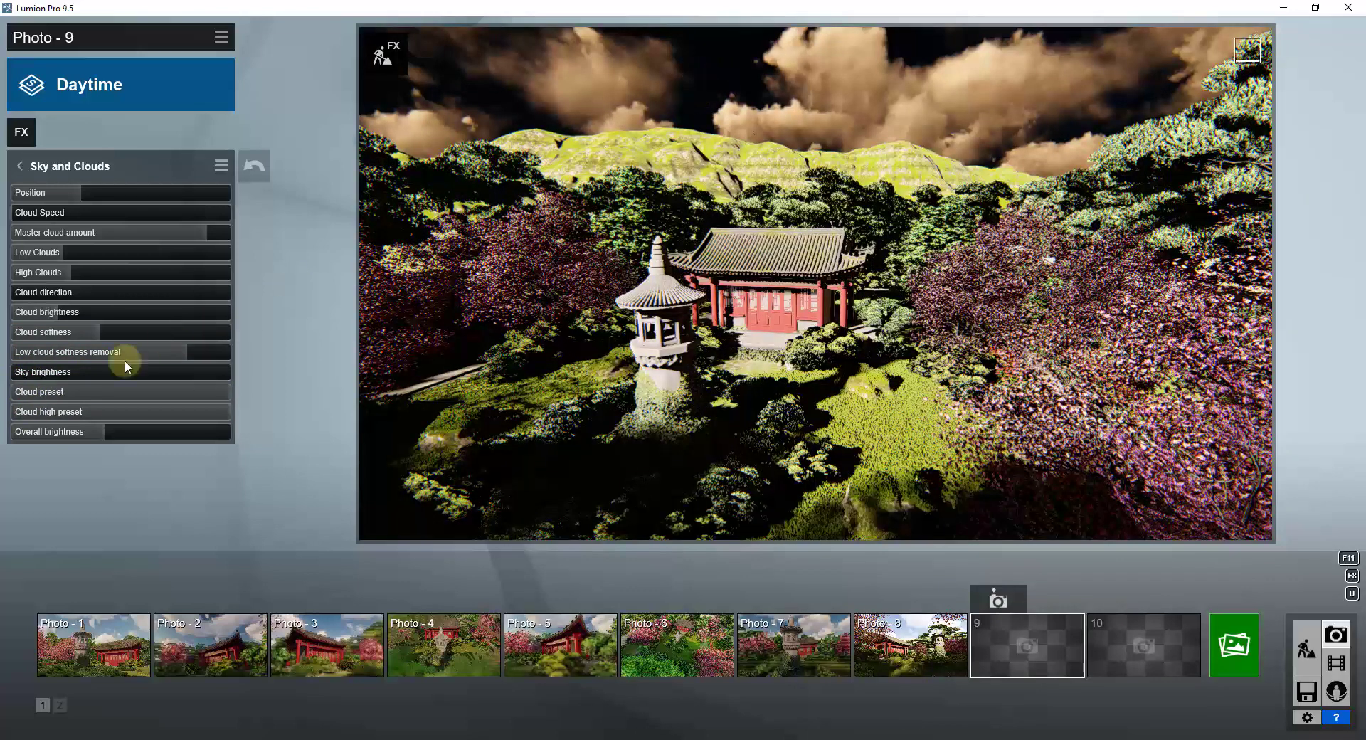
drag(44, 373, 569, 285)
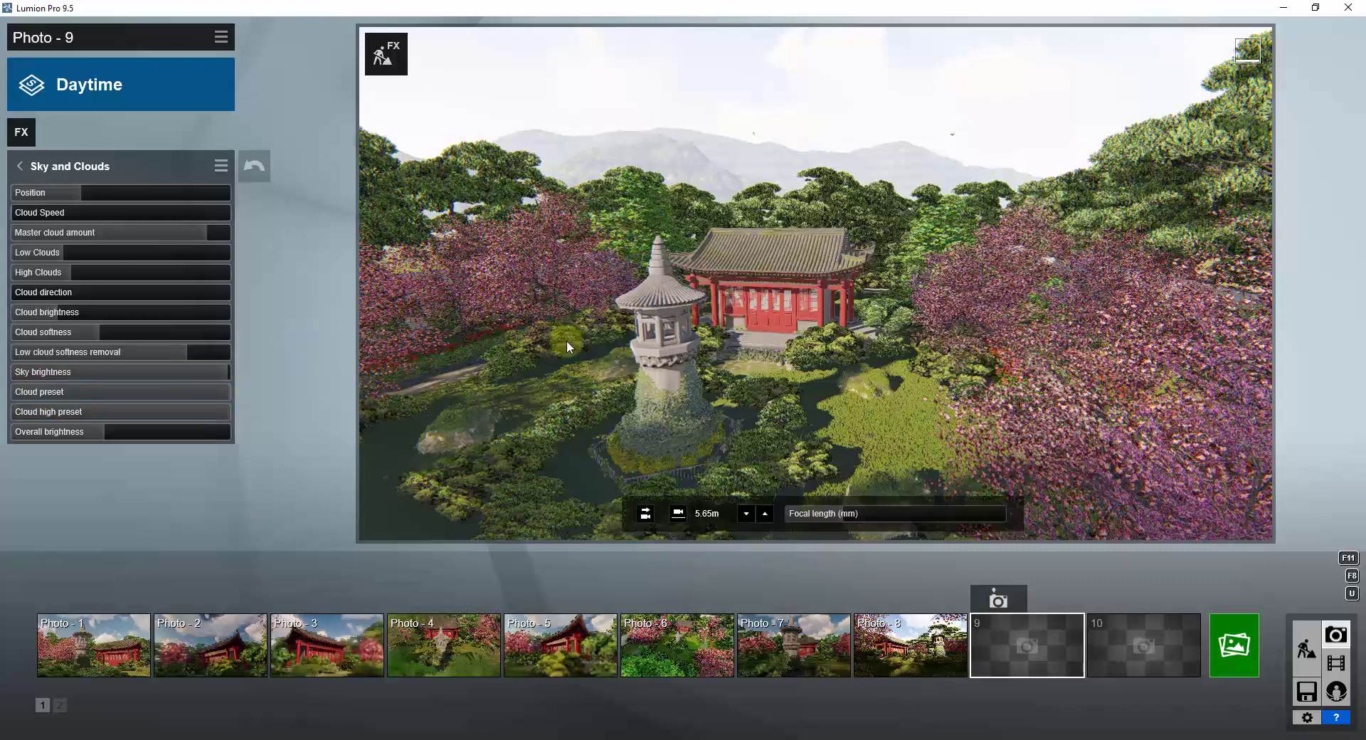
drag(205, 369, 127, 378)
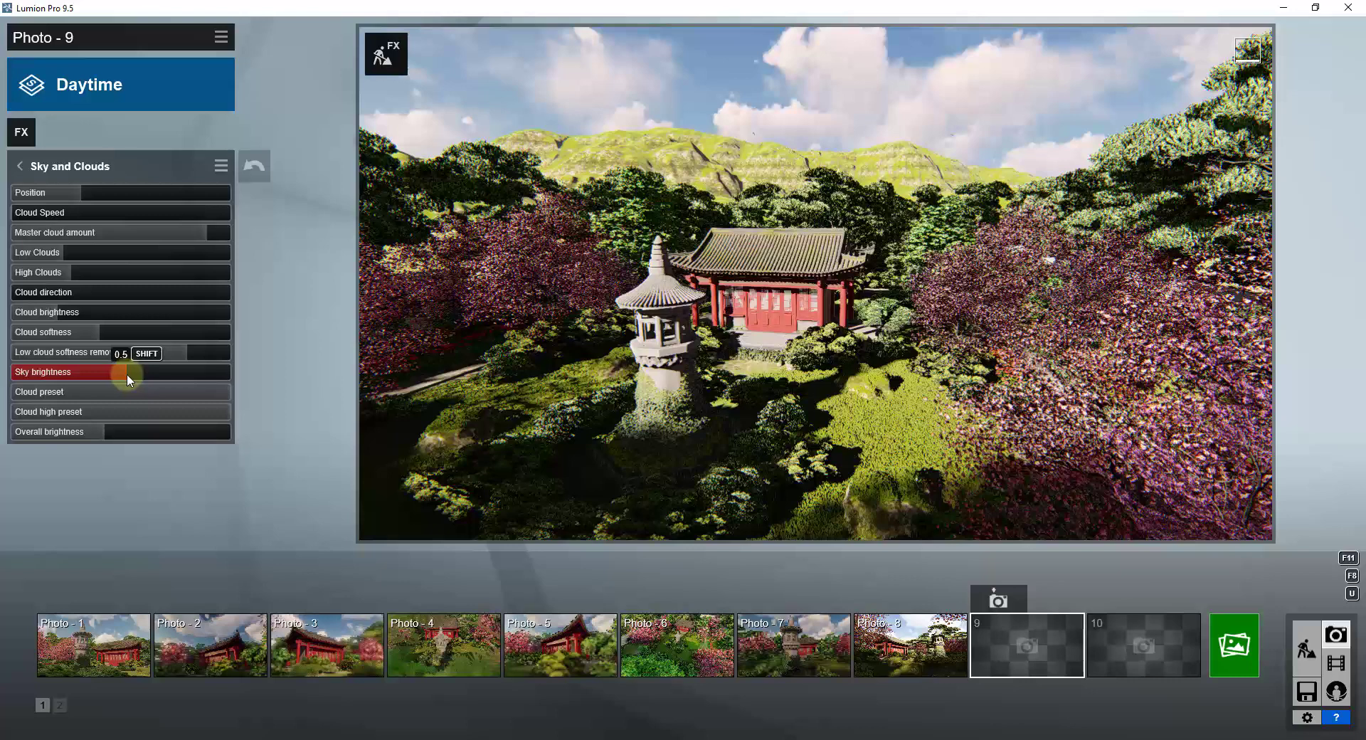
mouse_move(128, 430)
mouse_down()
mouse_move(108, 432)
mouse_move(138, 437)
mouse_move(71, 437)
mouse_move(114, 440)
mouse_up()
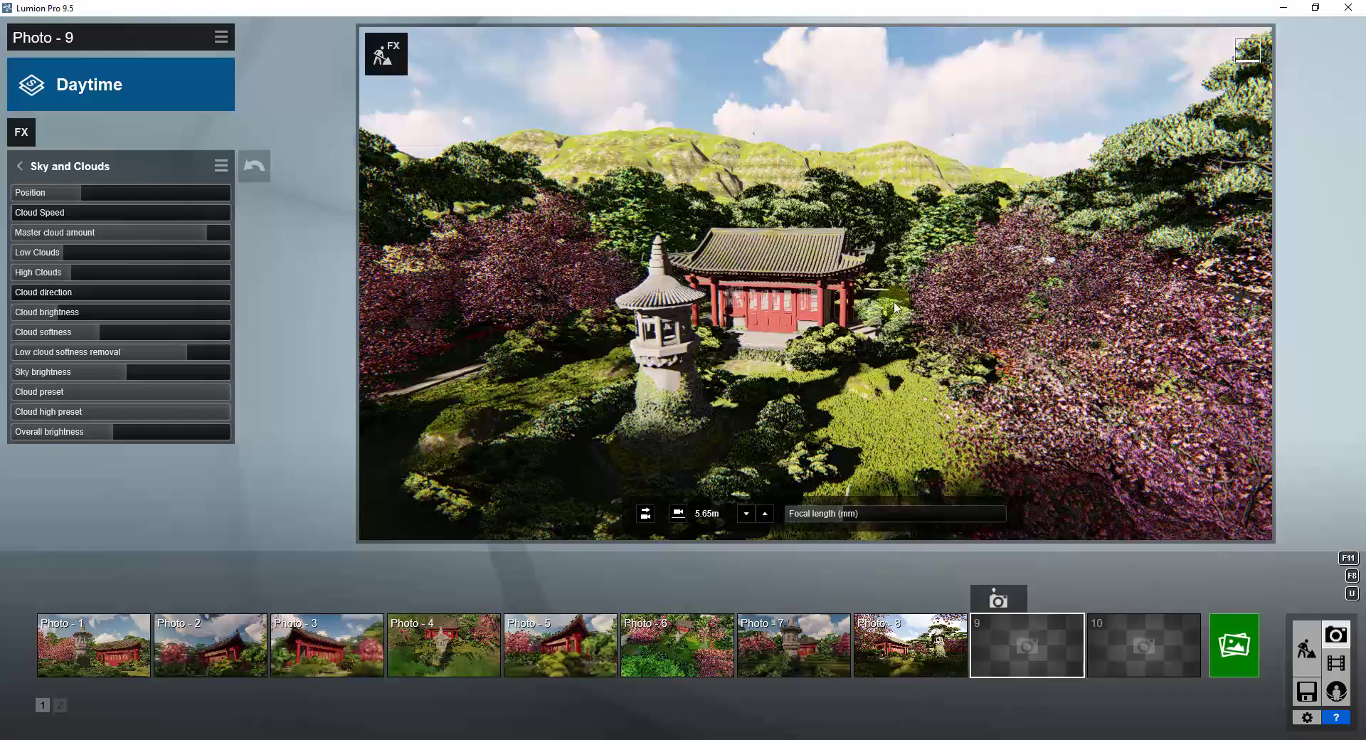
click(539, 269)
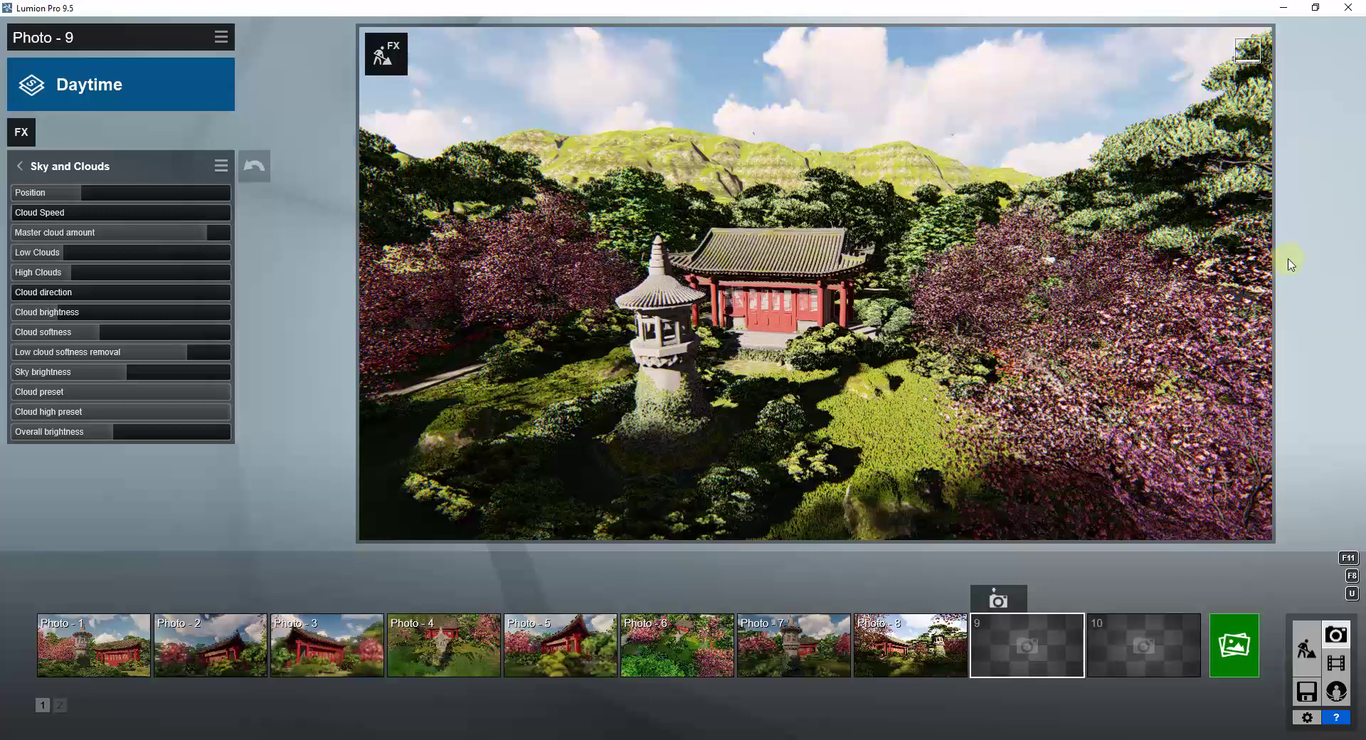
mouse_move(911, 644)
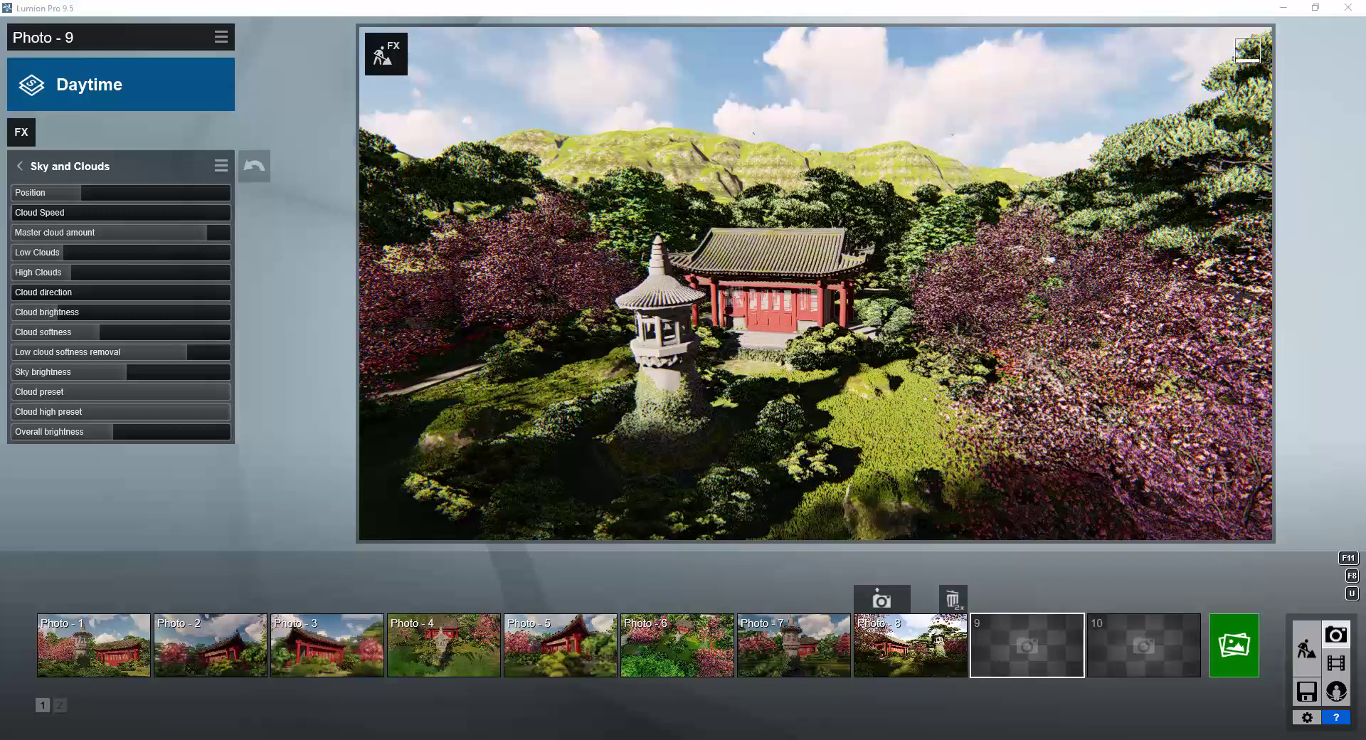
- Disable the Sky and Clouds effect and add the Real Skies weather effect with its heading at -147.3
click(44, 173)
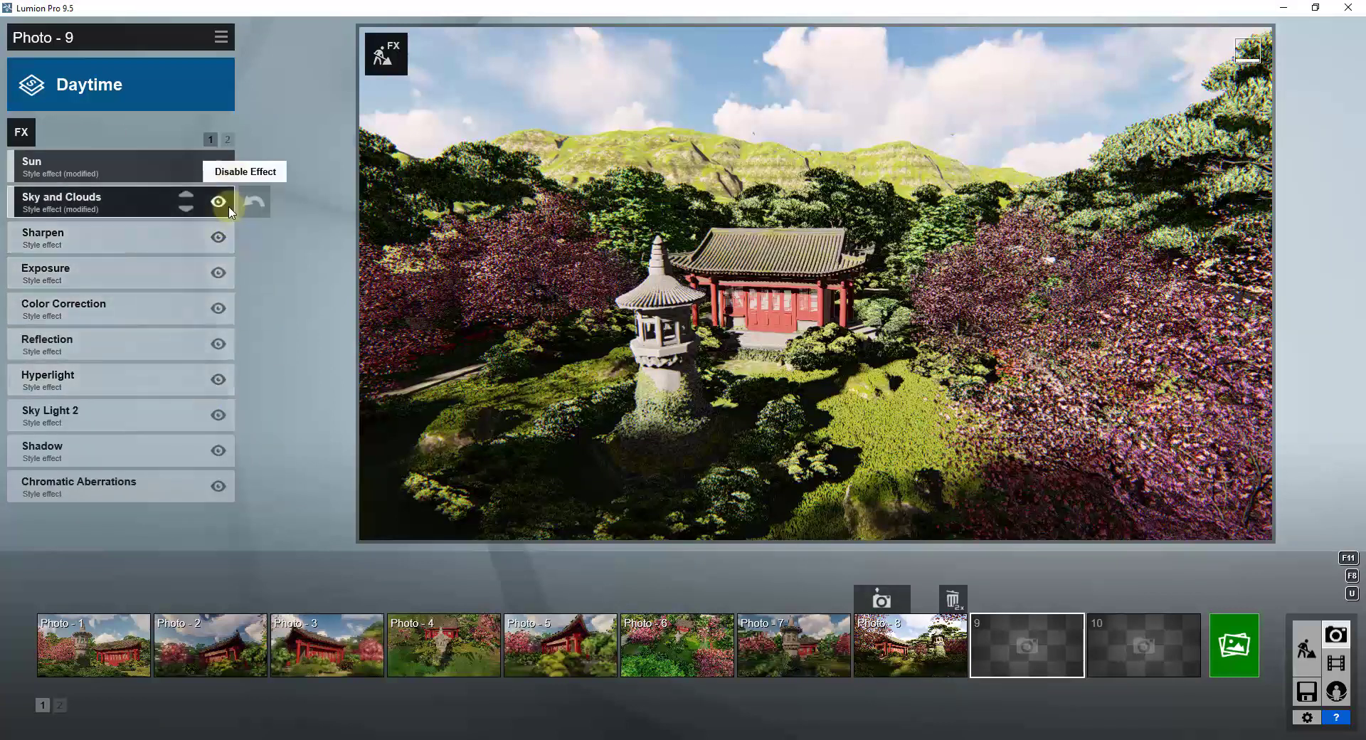
click(22, 133)
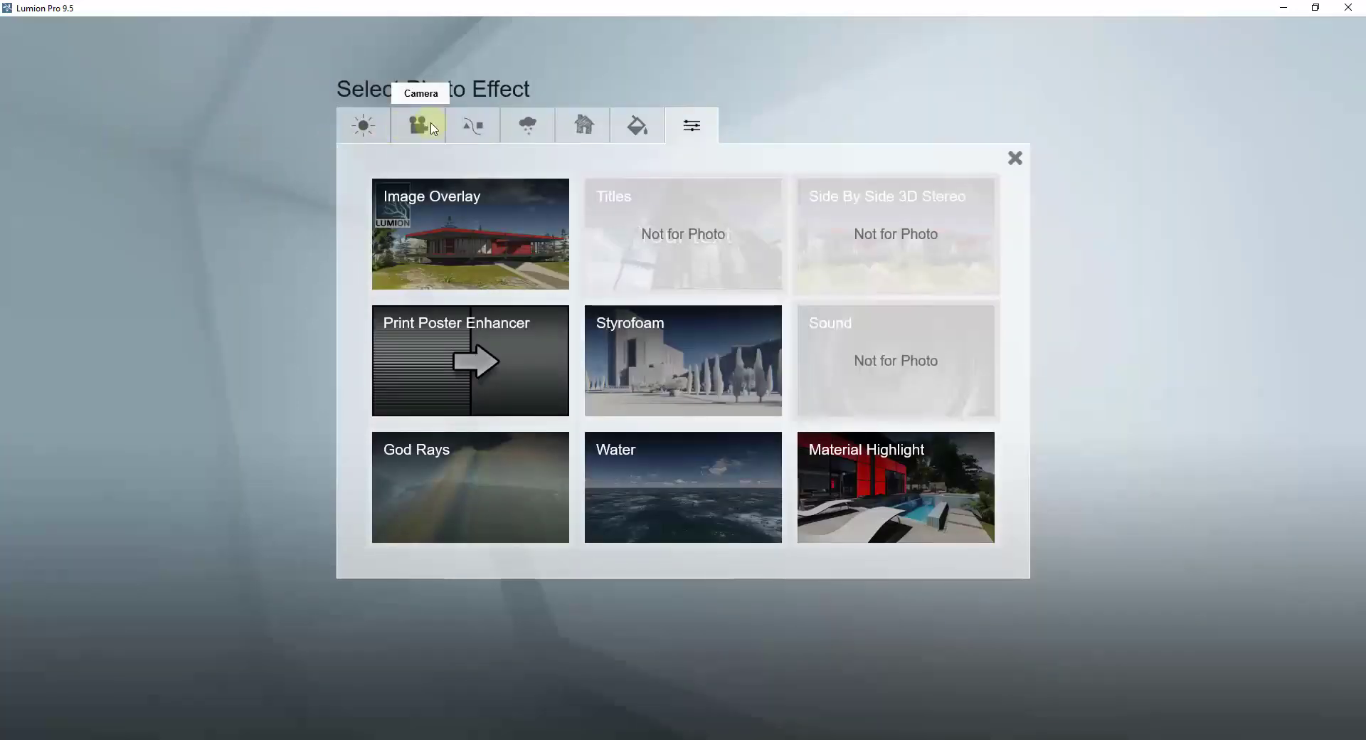
click(539, 134)
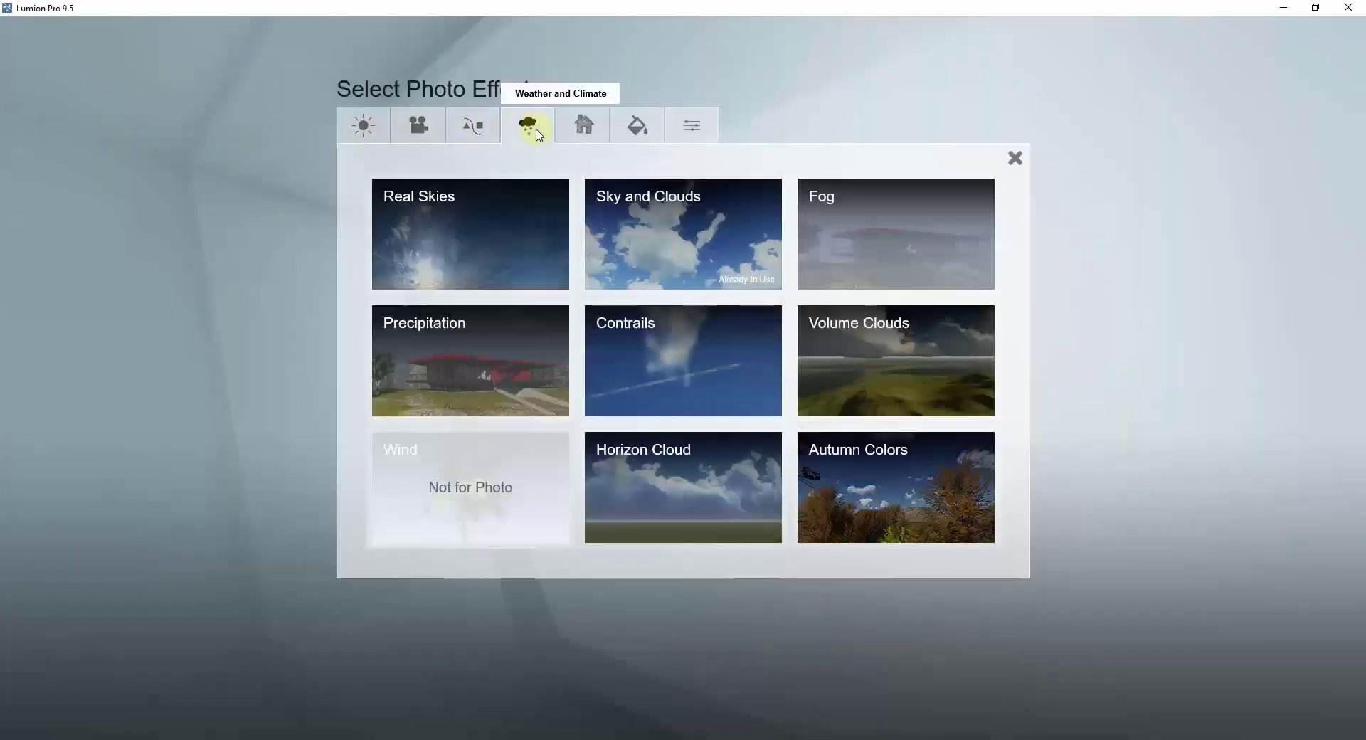
click(504, 216)
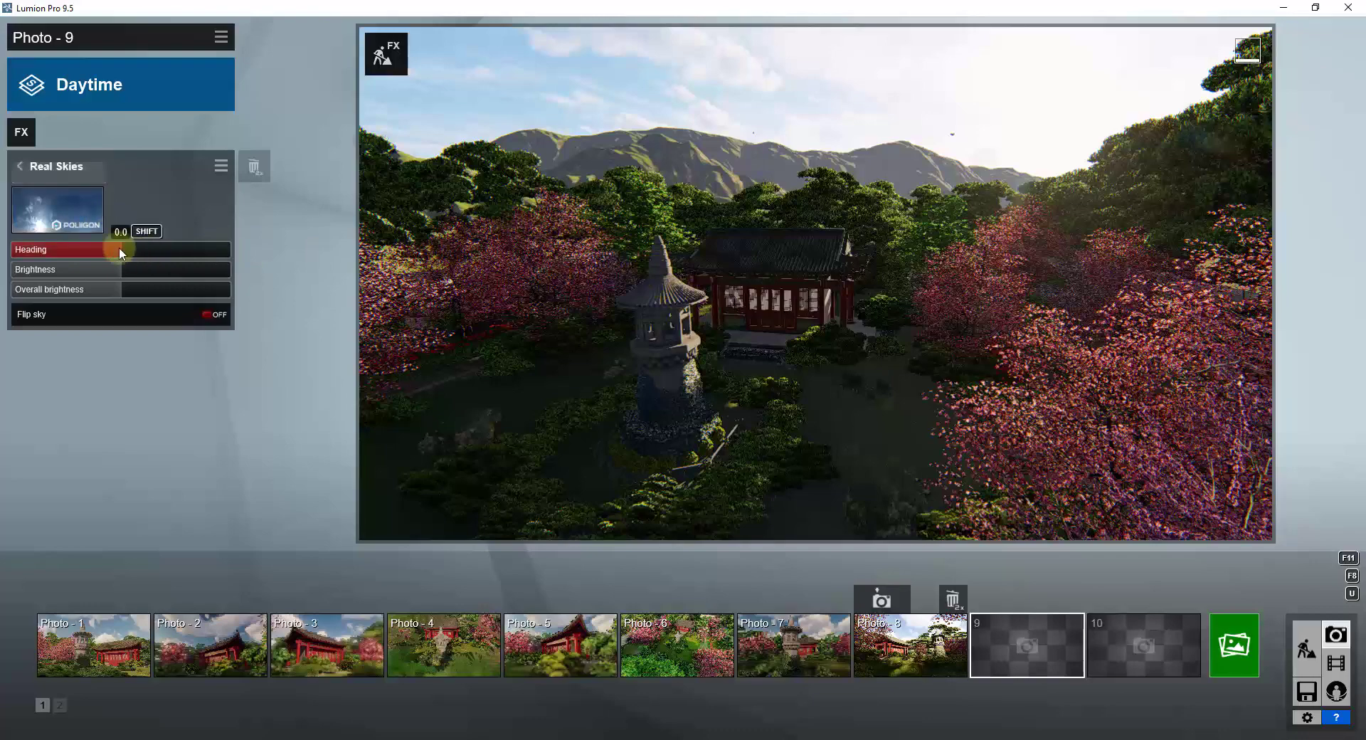
mouse_move(122, 250)
mouse_down()
mouse_move(196, 252)
mouse_move(92, 254)
mouse_move(139, 247)
mouse_move(122, 246)
mouse_up()
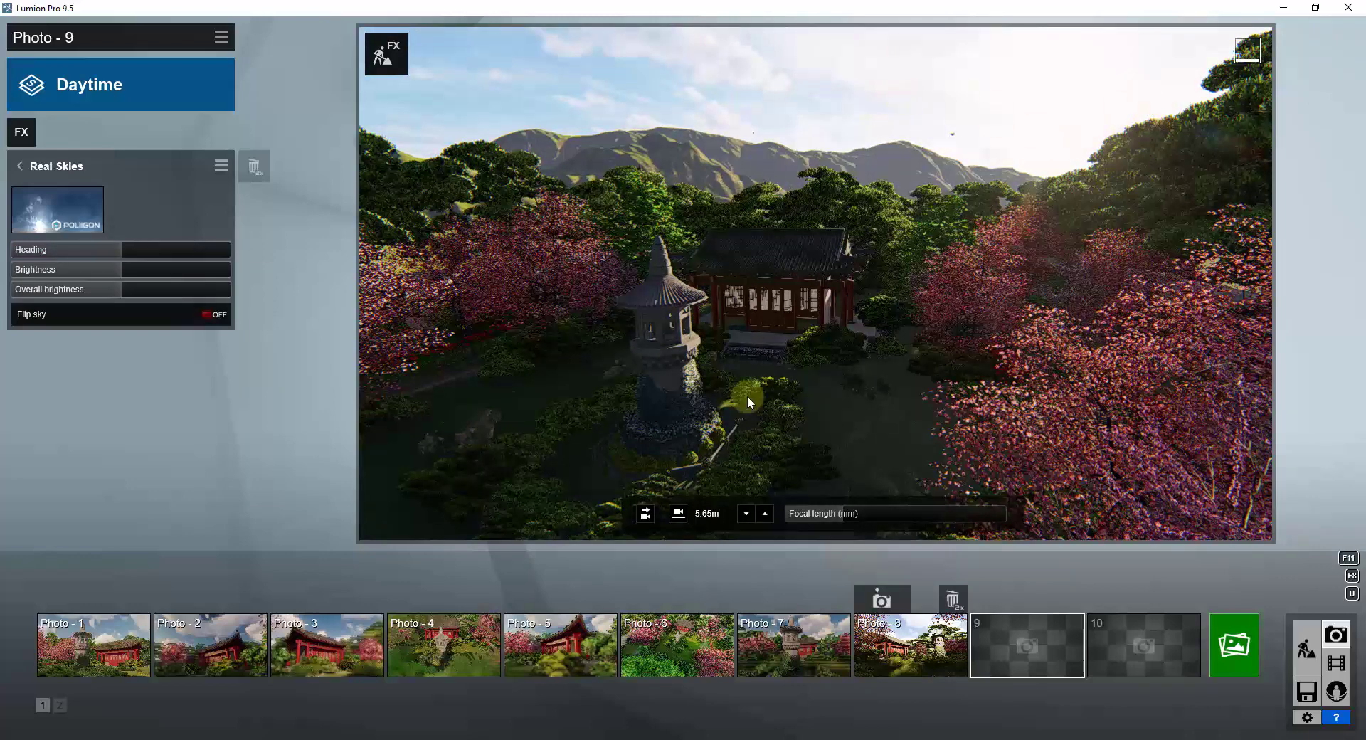
drag(117, 251, 32, 267)
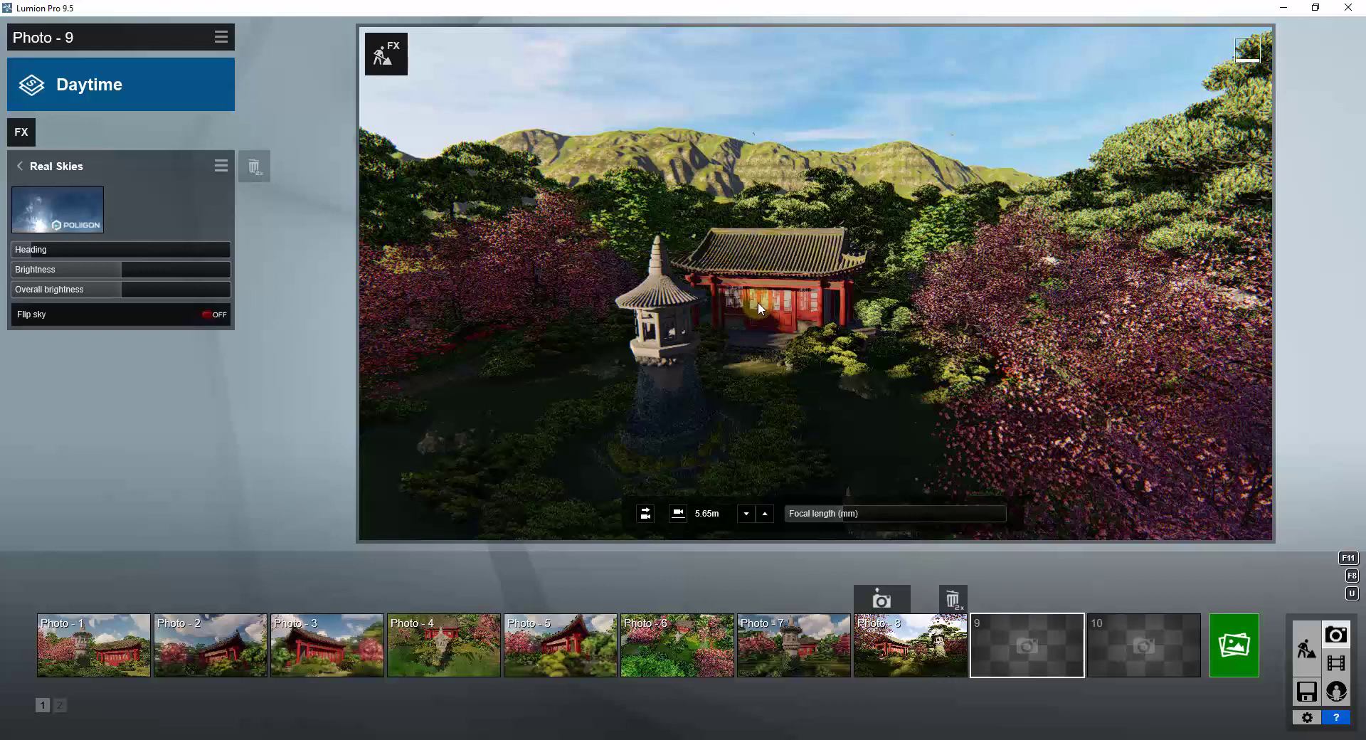
- Try different heading and brightness values in the Sun effect while Real Skies is active
click(50, 168)
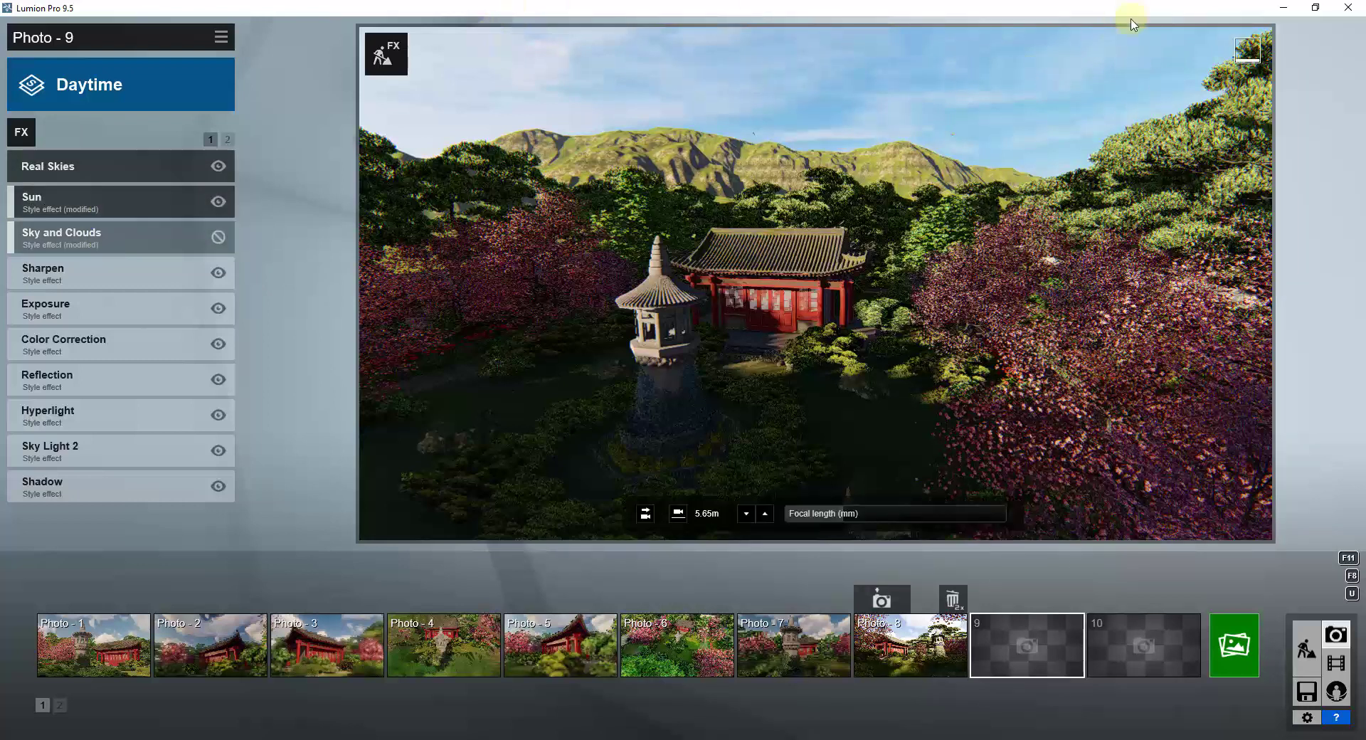
click(104, 208)
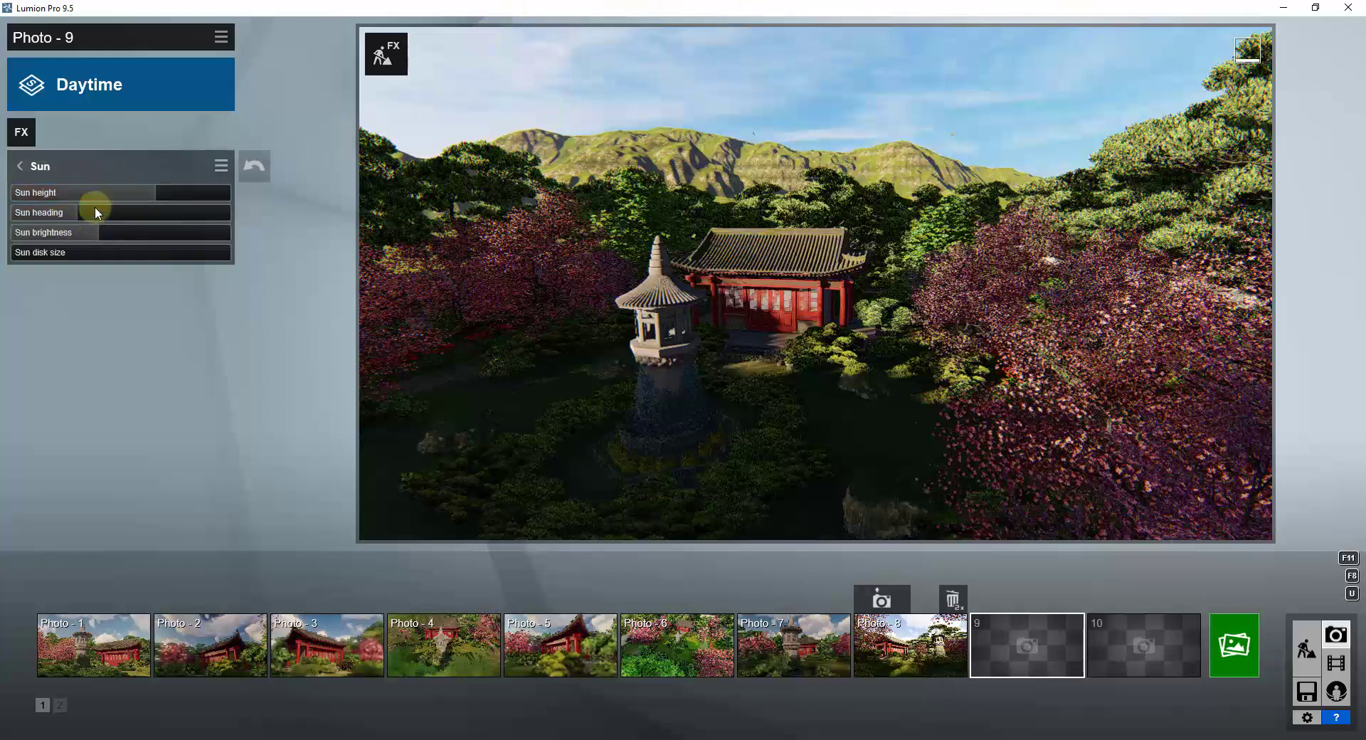
drag(156, 233, 78, 239)
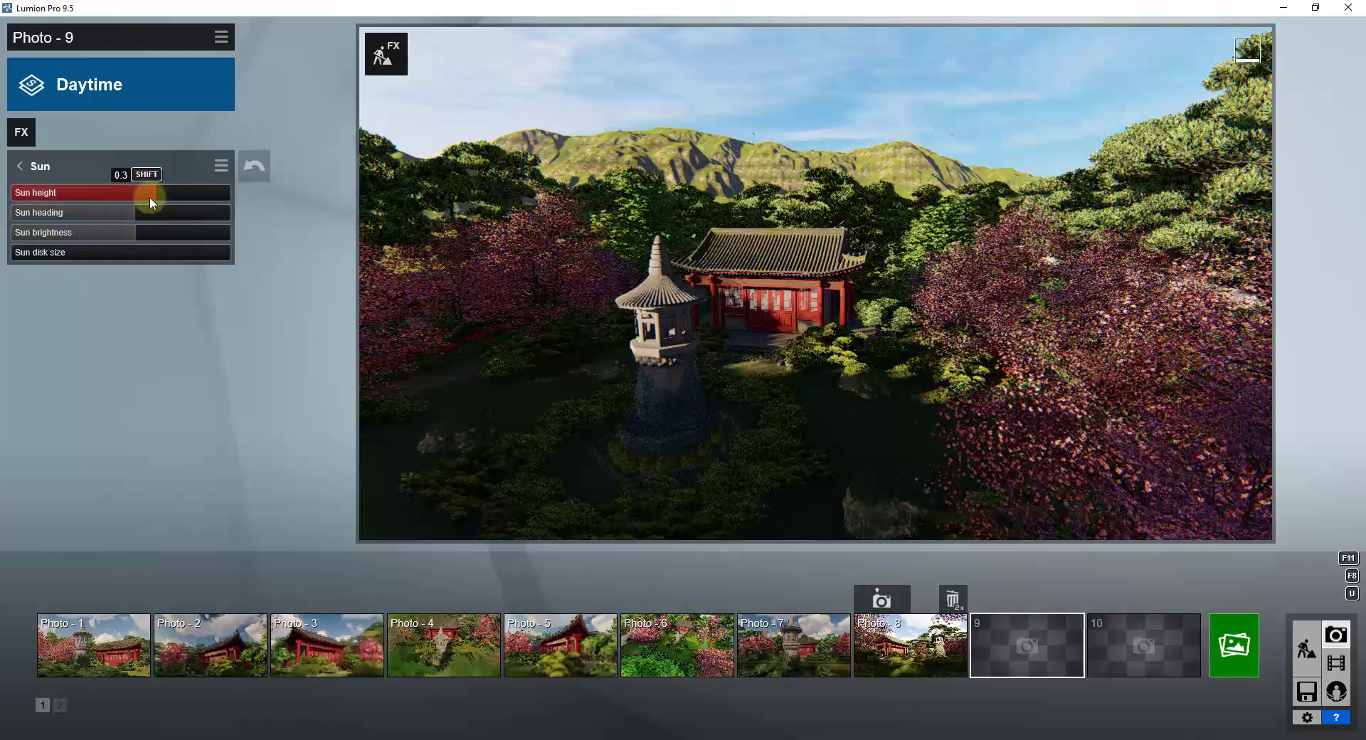
click(35, 168)
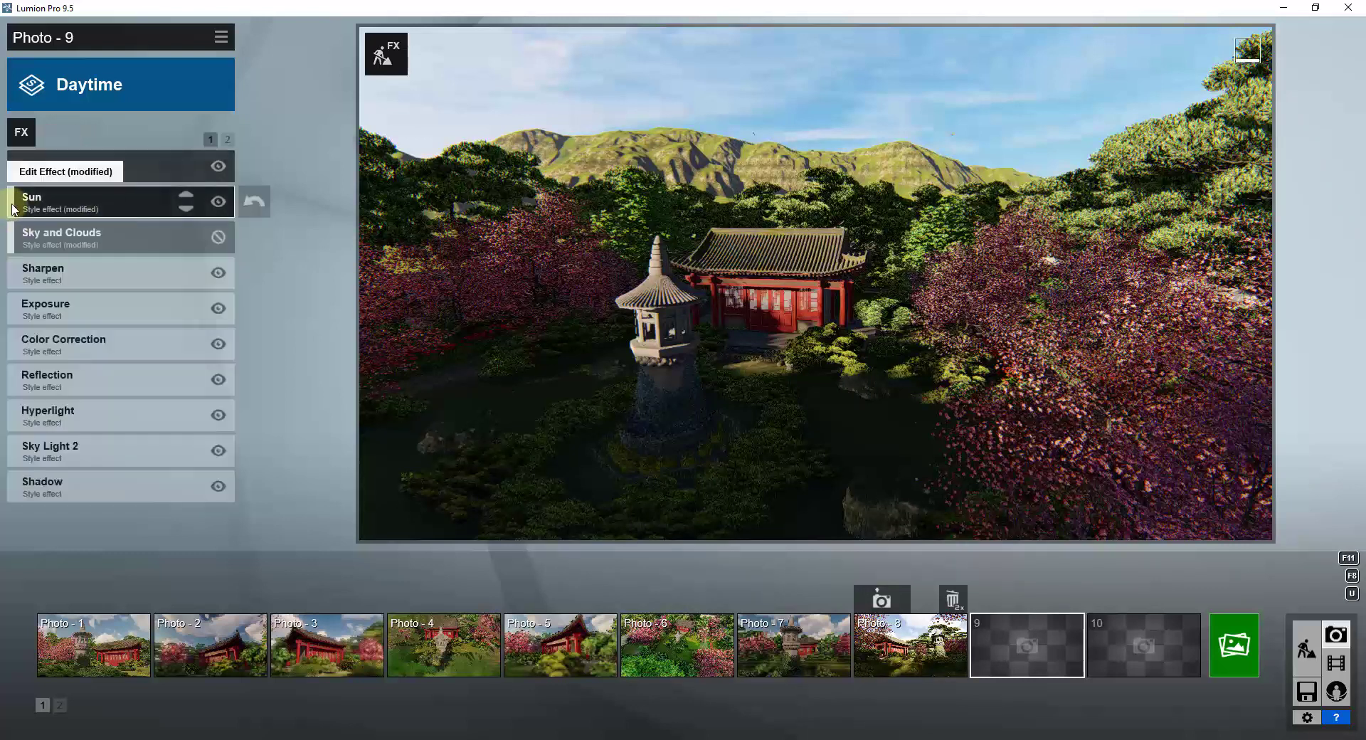
- Switch the Real Skies effect to the Cloudy 2 sky and raise its heading past the middle of the range
click(64, 168)
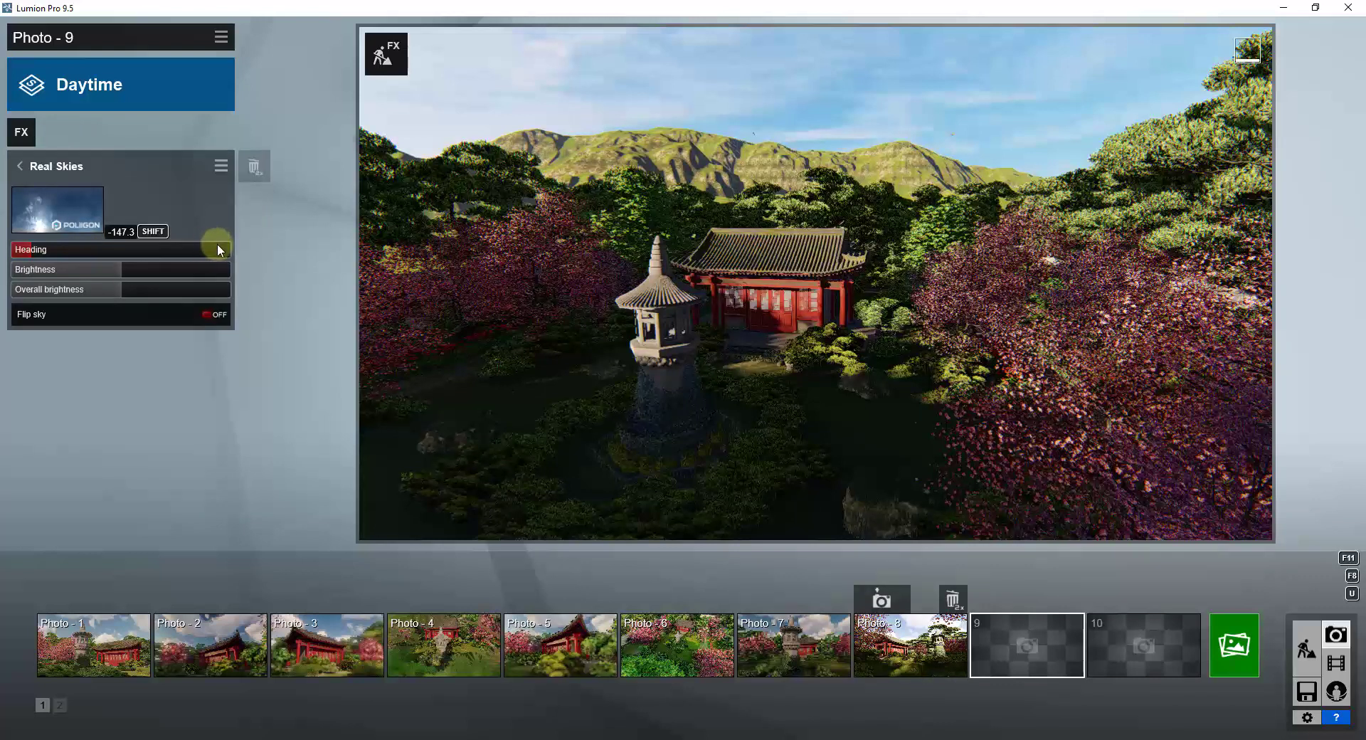
click(85, 209)
click(685, 277)
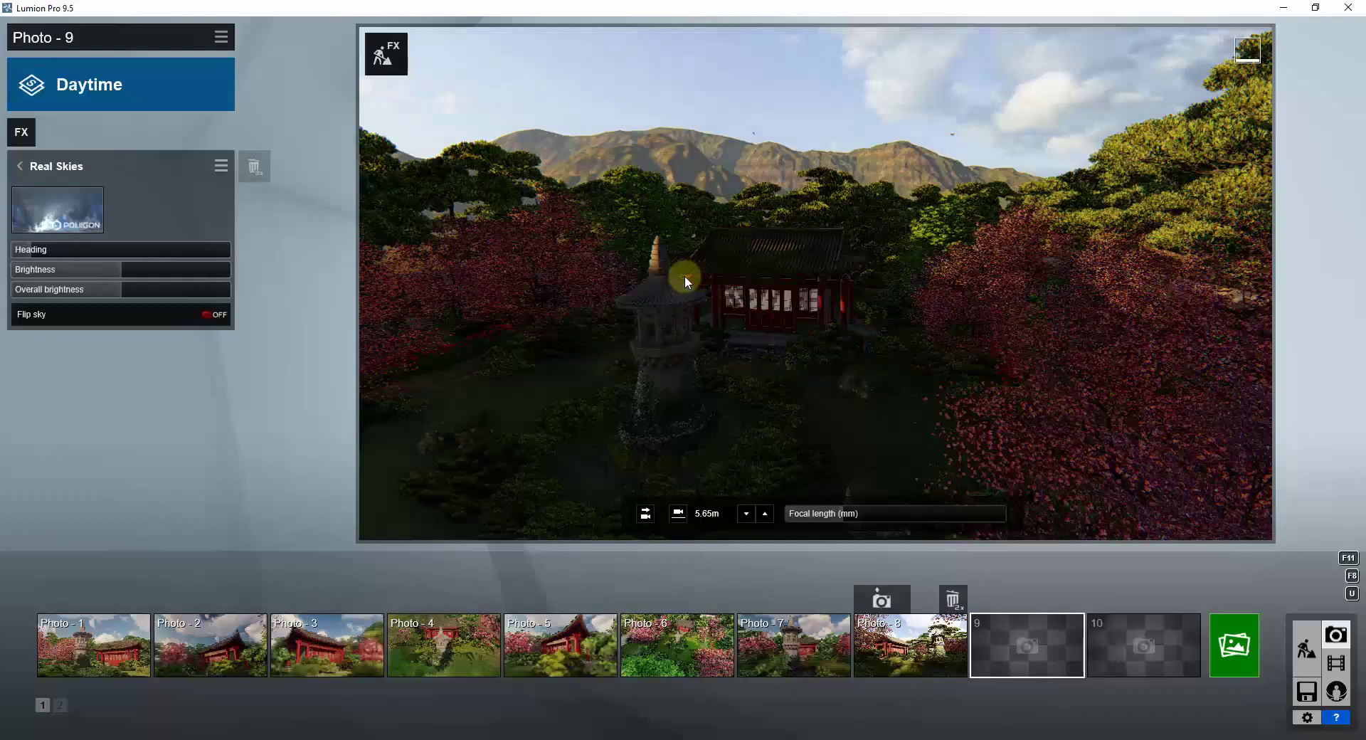
drag(81, 249, 151, 255)
mouse_move(164, 254)
mouse_down()
mouse_move(147, 255)
mouse_move(165, 255)
mouse_up()
- Change the real sky to Cloudy 4, with heading about two thirds along its range and a higher overall brightness
click(57, 210)
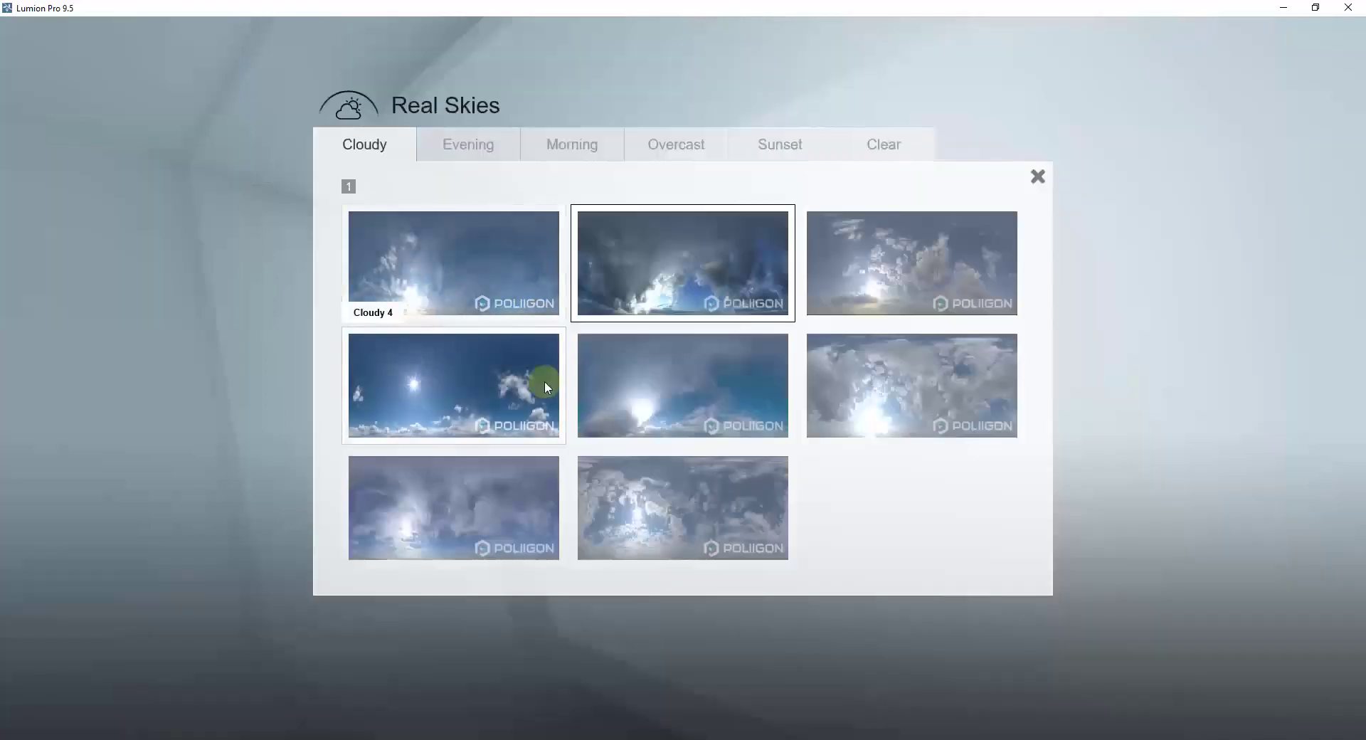
click(562, 378)
click(141, 253)
drag(139, 249, 177, 293)
- Set the Real Skies overall brightness to 1.0, test a higher sky brightness and bring it back to about mid-range
mouse_move(814, 532)
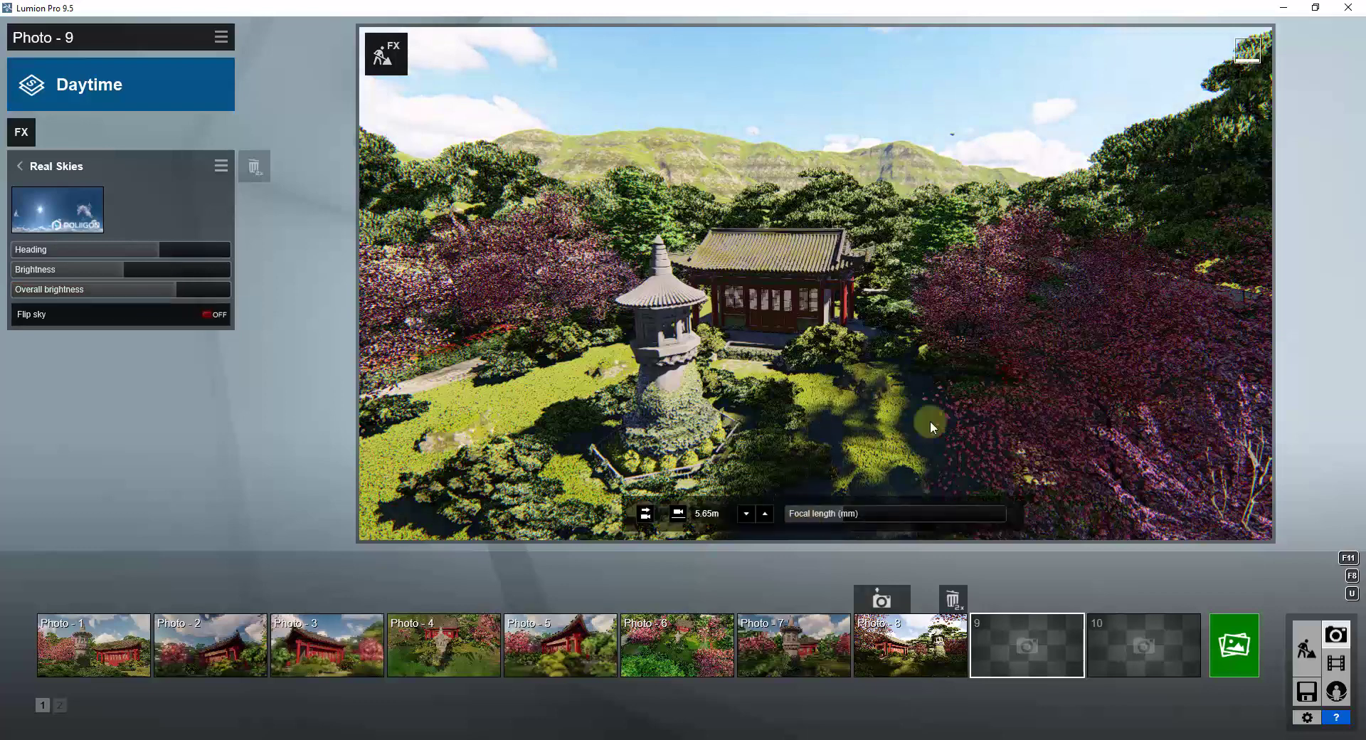
drag(155, 288, 126, 284)
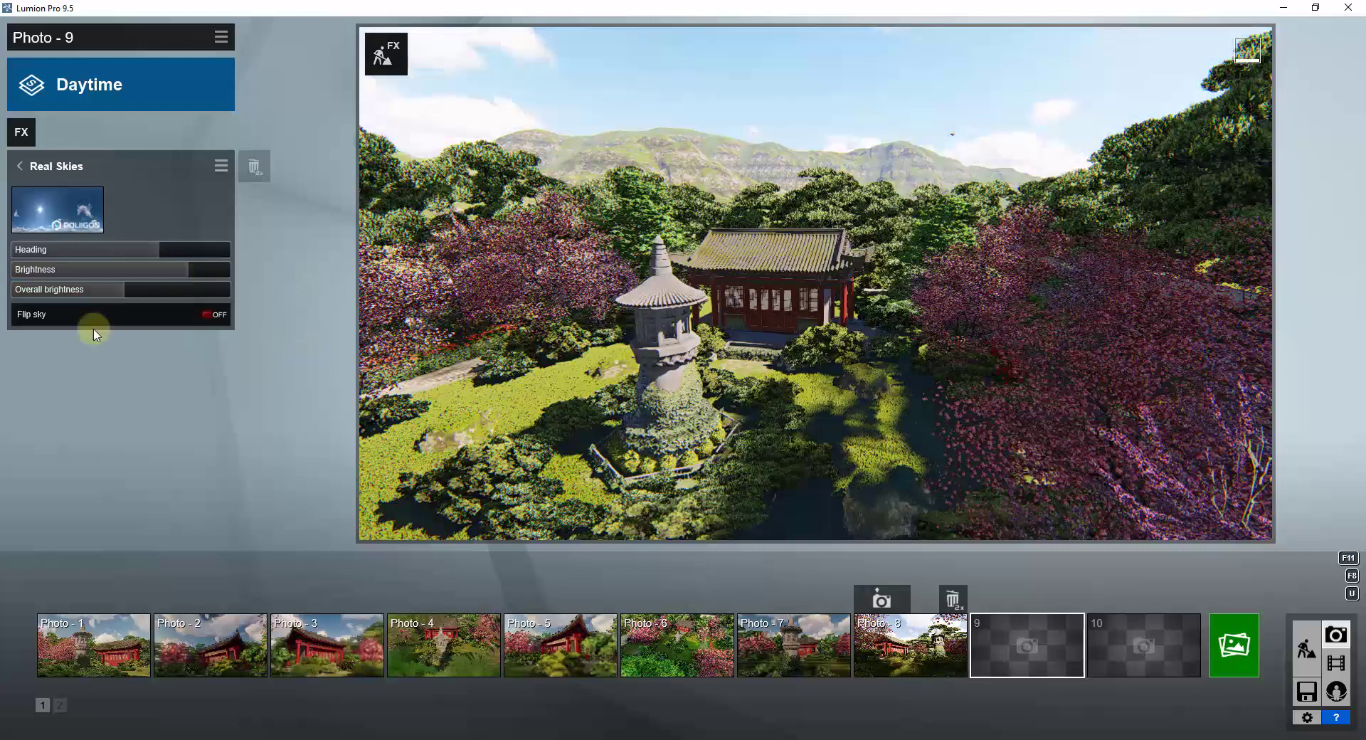
drag(112, 268, 126, 268)
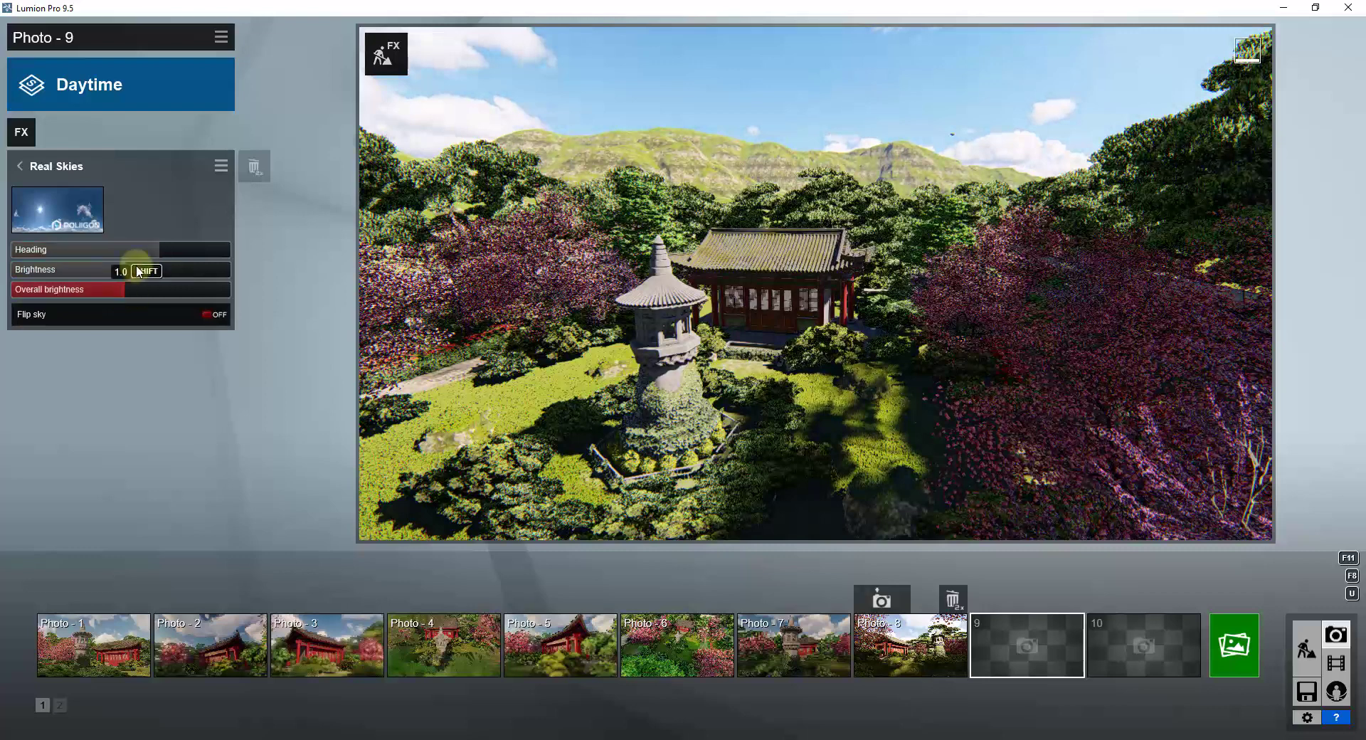
- Try the Cloudy 5 sky and increase its heading slightly
click(57, 209)
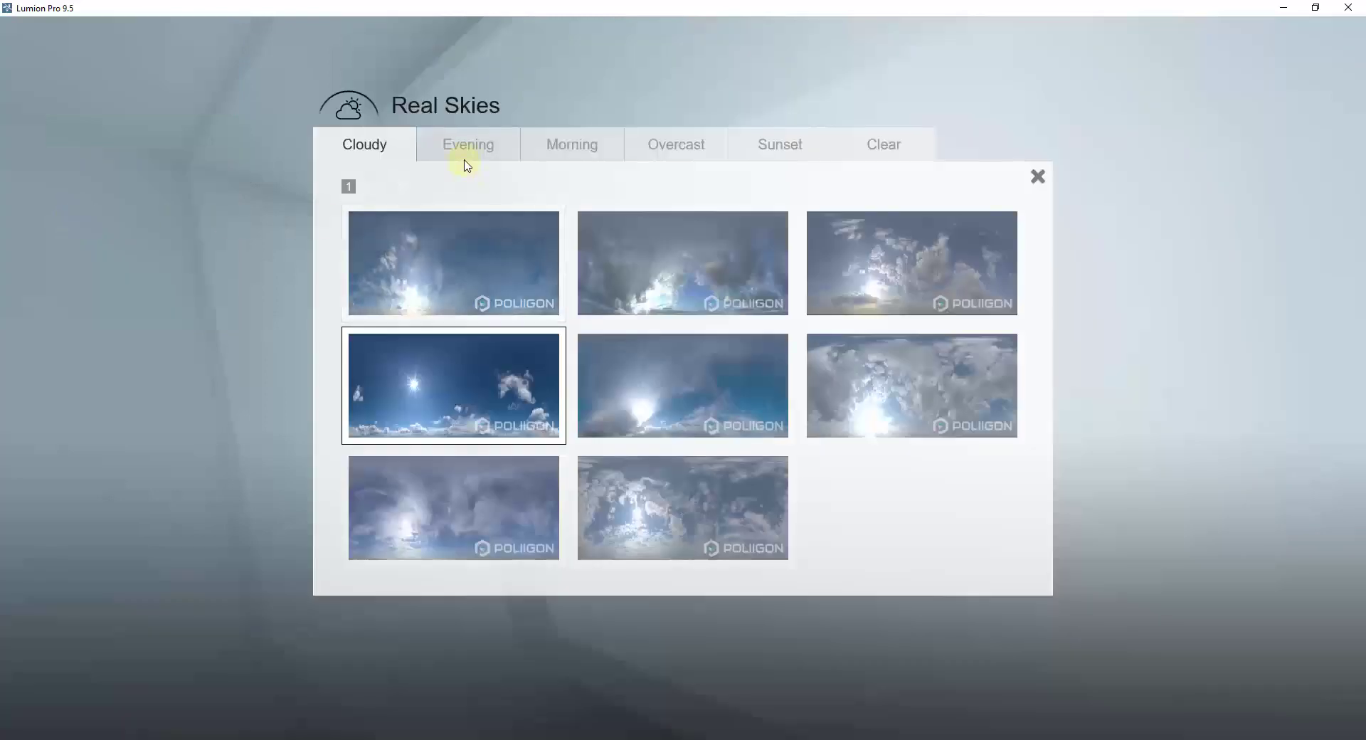
click(688, 361)
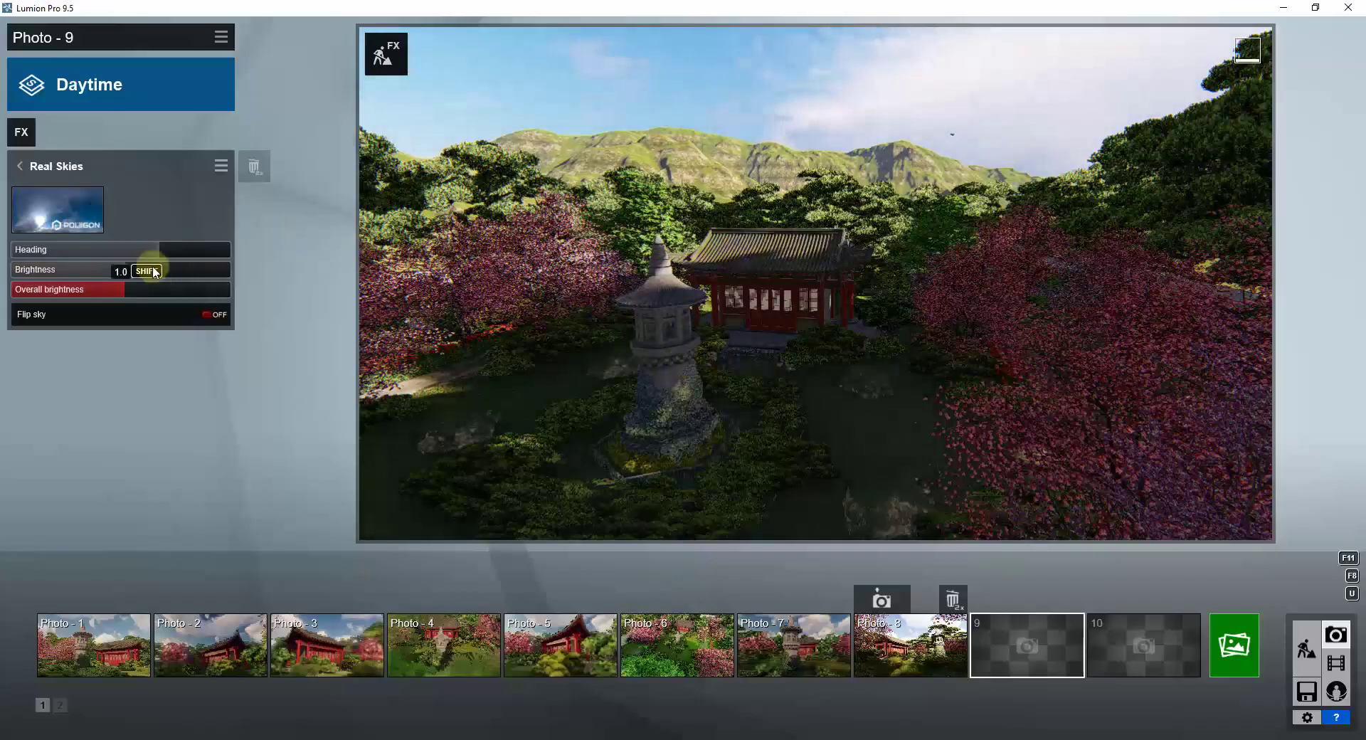
drag(155, 249, 173, 249)
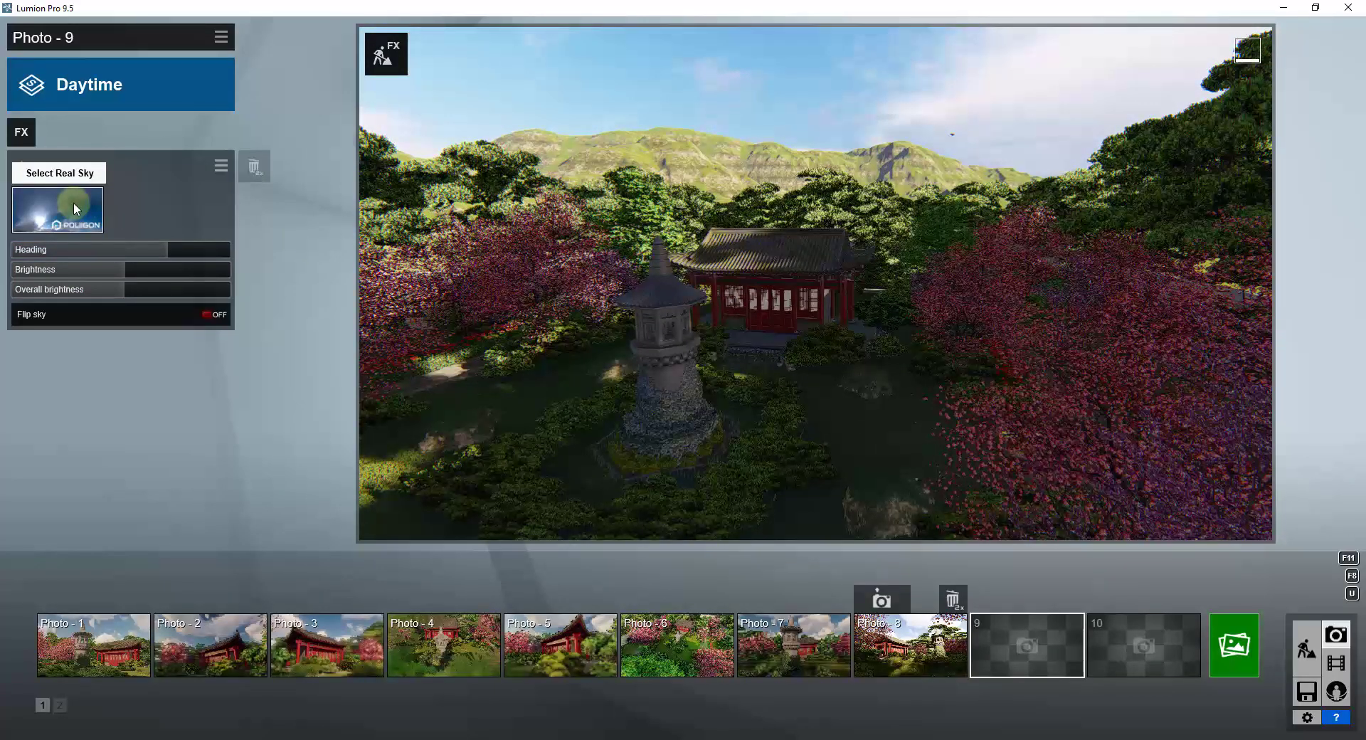
- Reapply the Cloudy 4 sky and lower its heading to just above the middle of the range
click(74, 205)
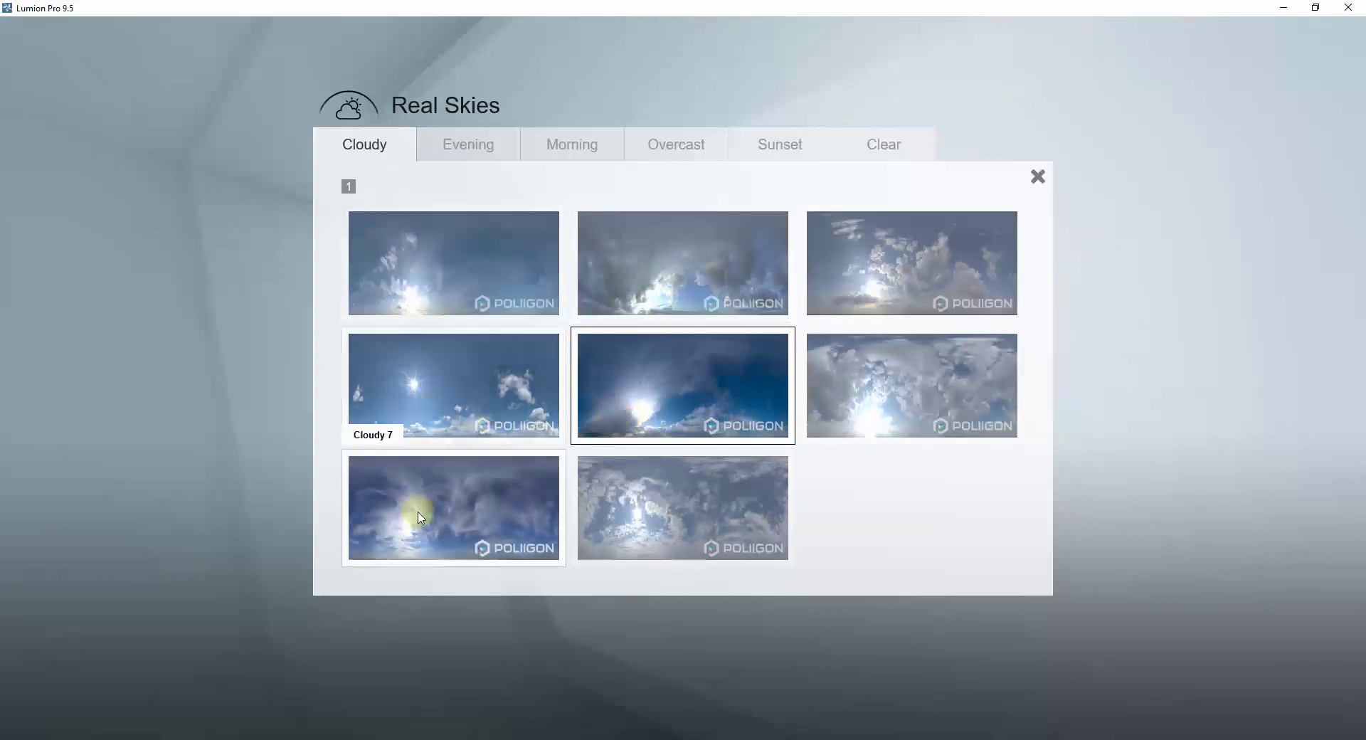
click(418, 390)
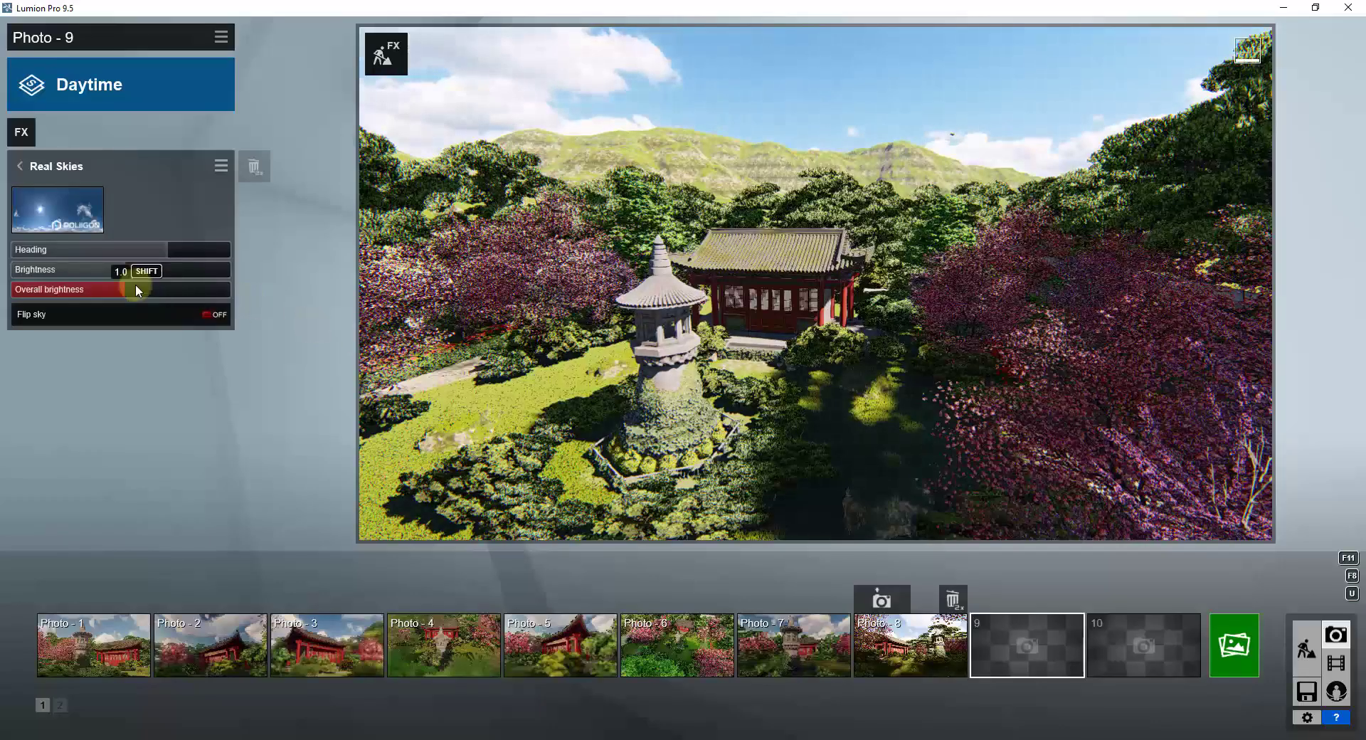
drag(151, 252, 127, 251)
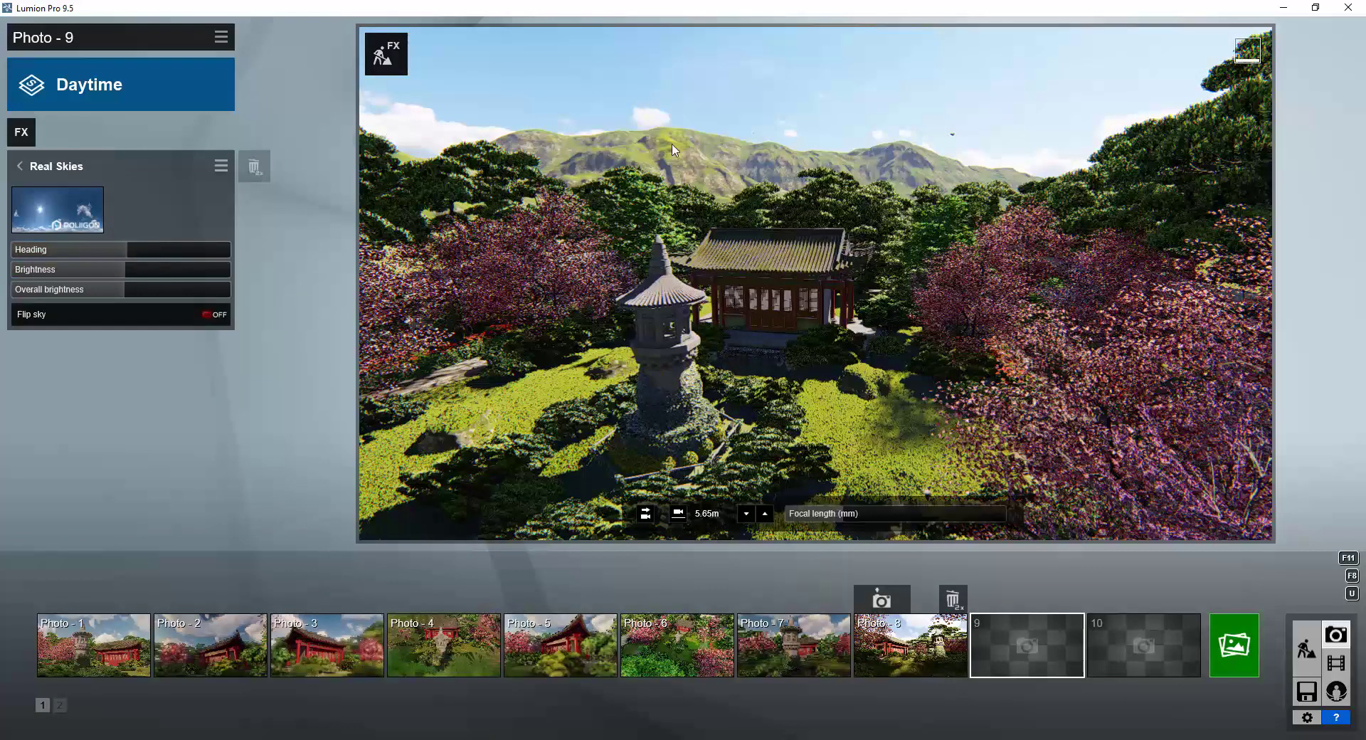
- Try the Morning 6 sky in Real Skies, keeping heading and brightness near the middle of their ranges
click(57, 210)
click(586, 156)
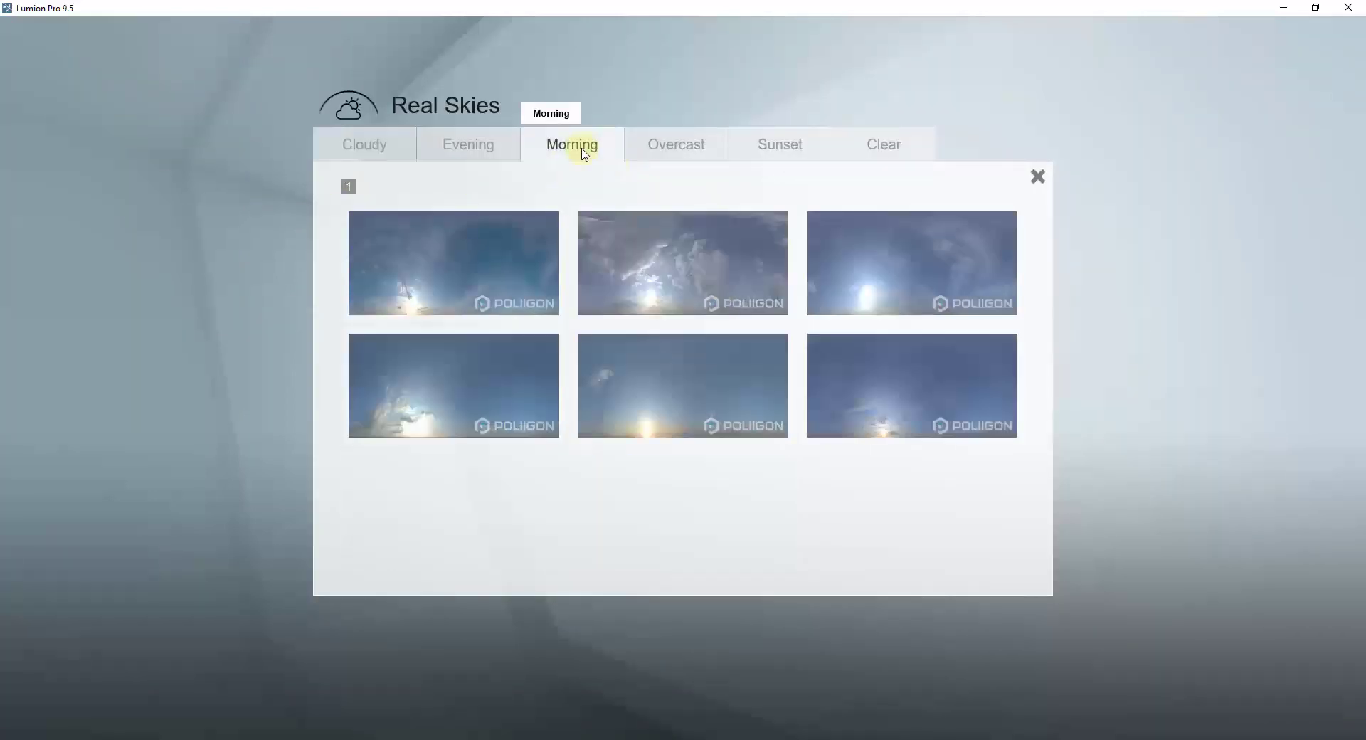
click(883, 411)
mouse_move(130, 249)
mouse_down()
mouse_move(175, 246)
mouse_move(61, 262)
mouse_move(128, 263)
mouse_up()
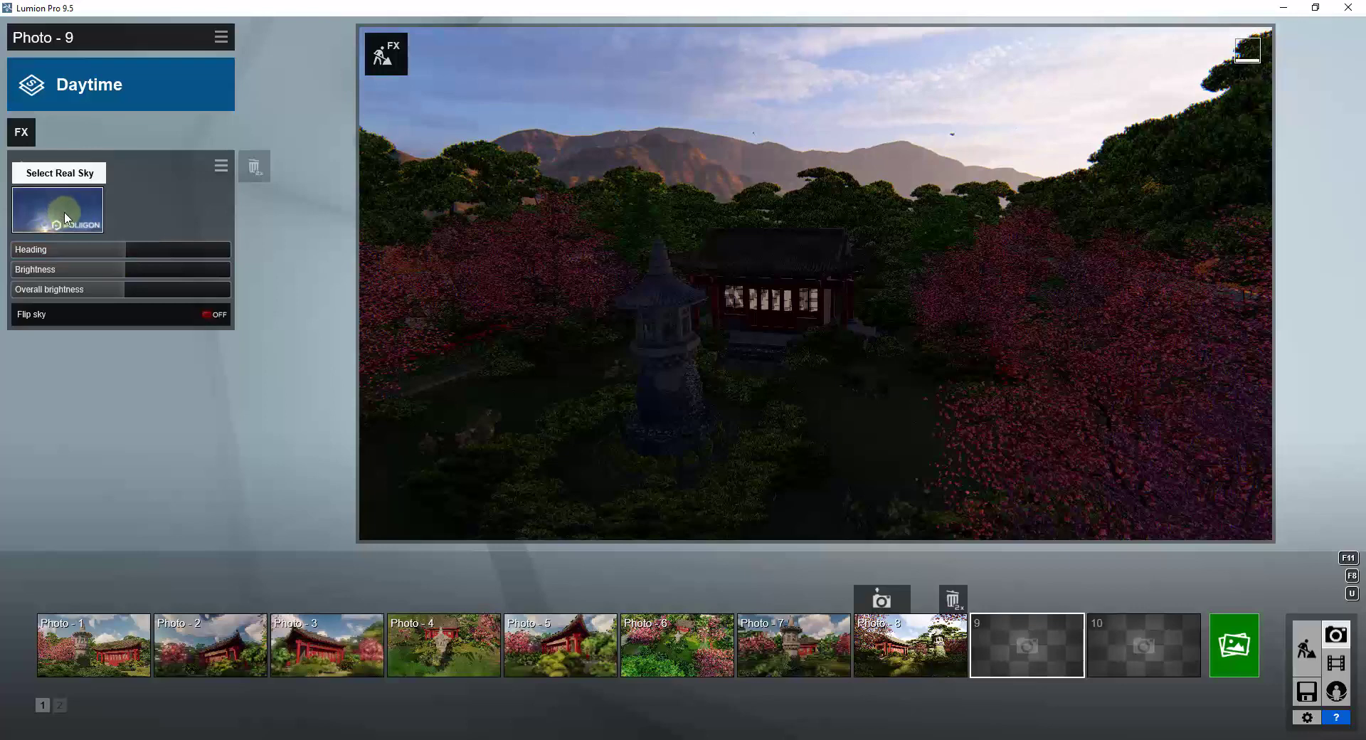
mouse_move(123, 273)
mouse_down()
mouse_move(168, 275)
mouse_move(124, 273)
mouse_up()
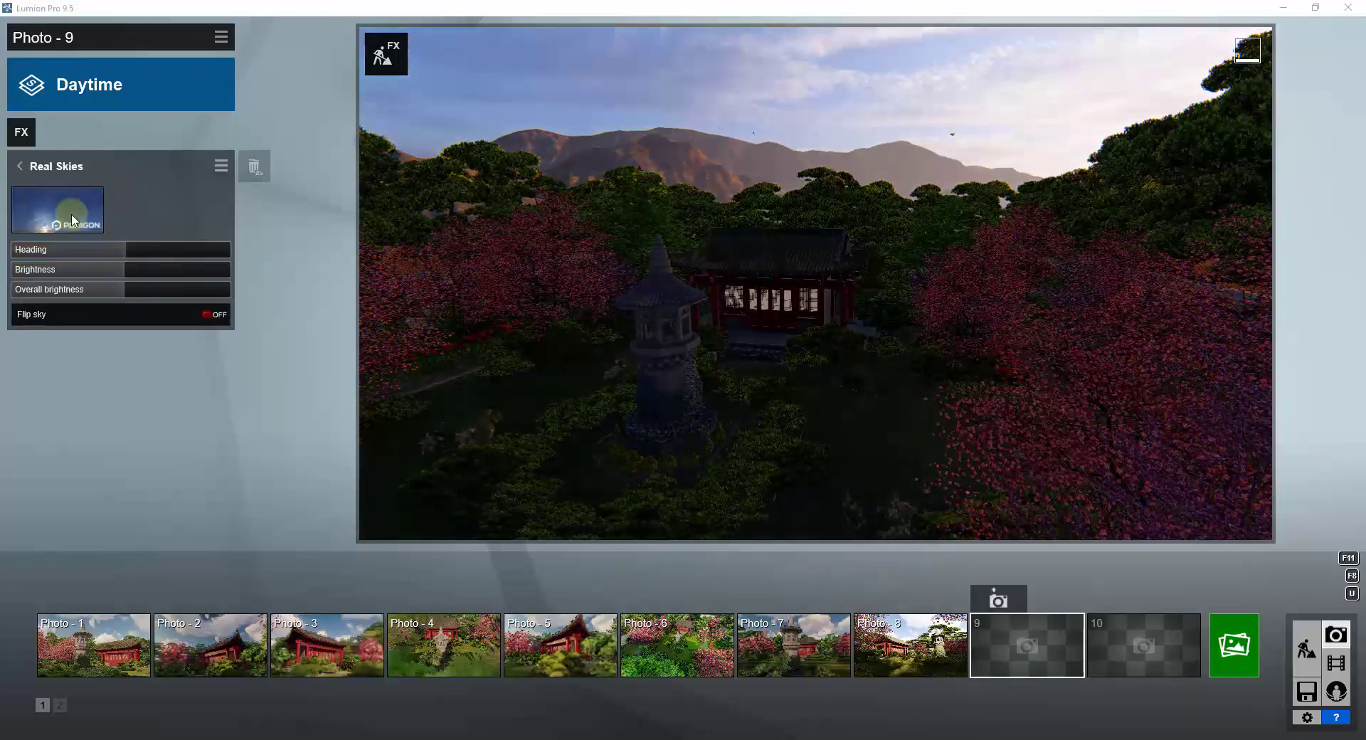
- Apply the Cloudy 2 sky and set its heading to 63.1
click(74, 220)
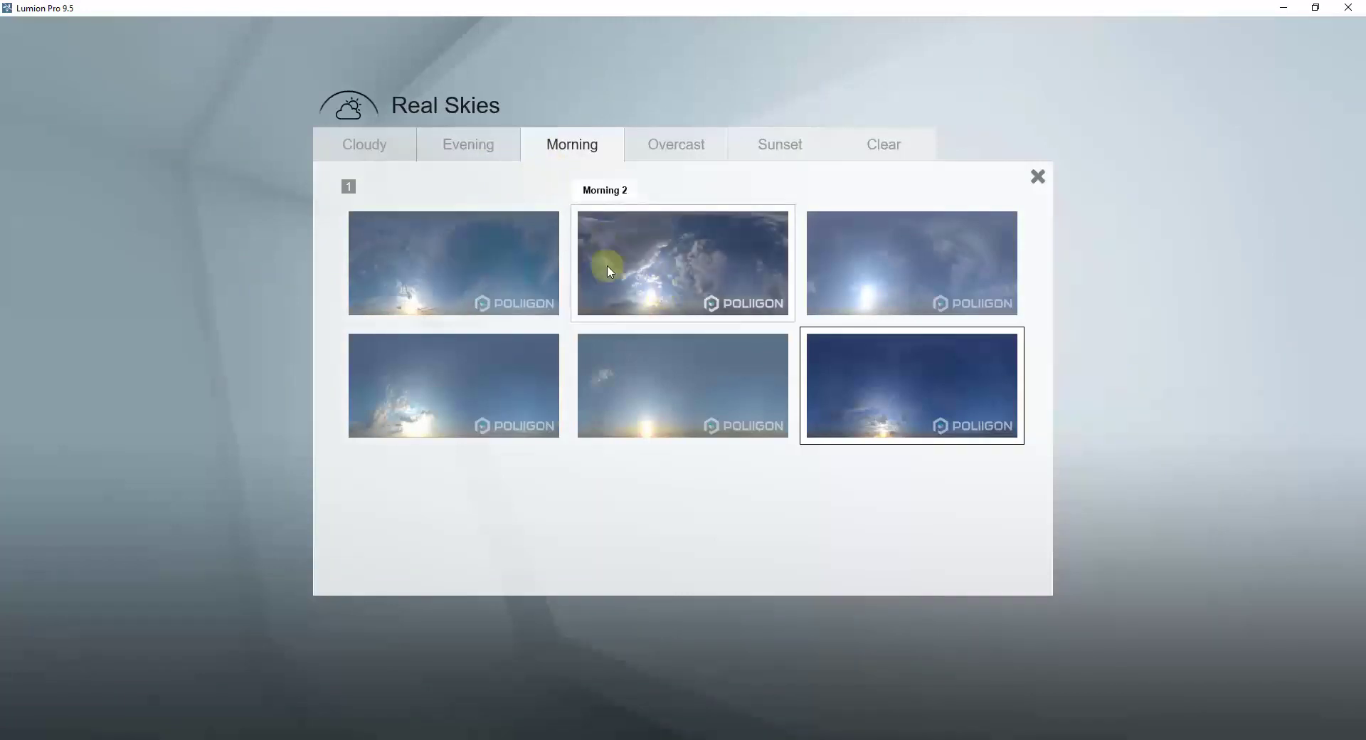
click(372, 144)
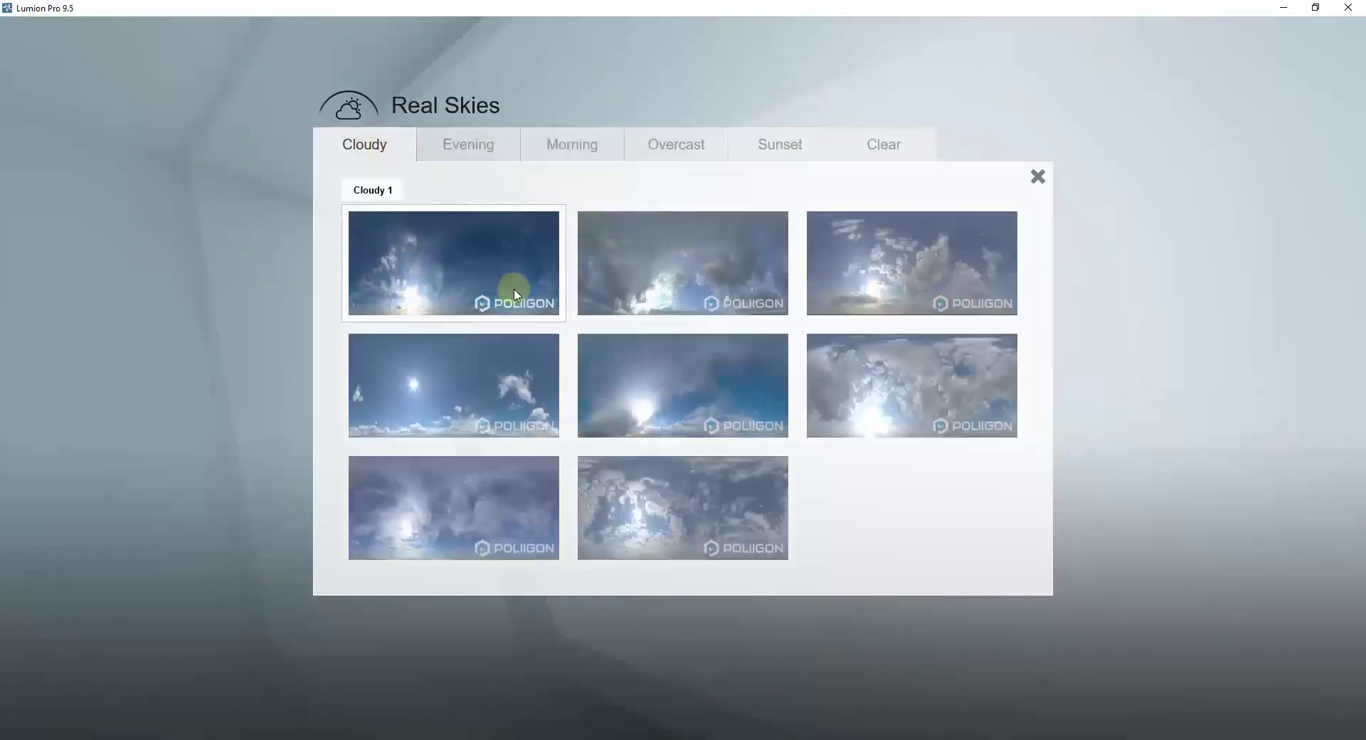
click(745, 269)
drag(173, 251, 158, 250)
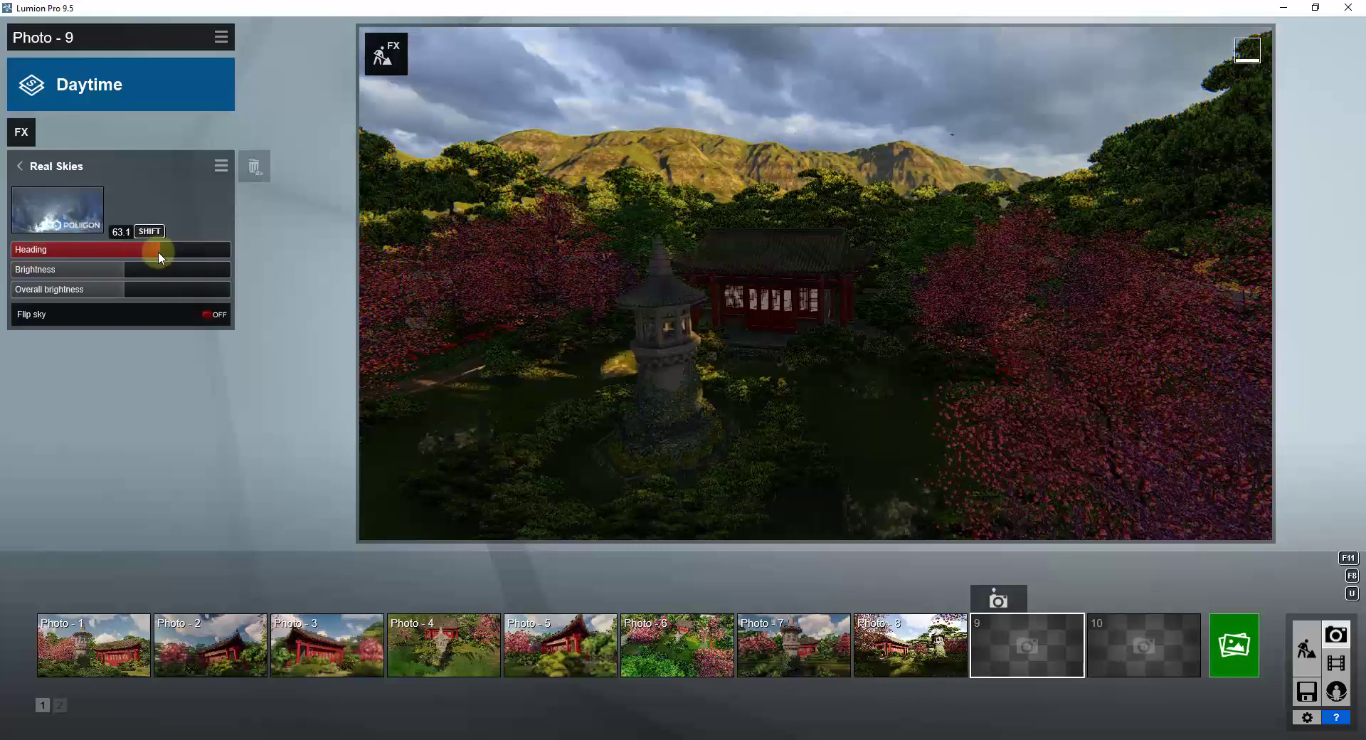
- Apply the Cloudy 6 sky in Real Skies and set its heading to 115.7
click(57, 209)
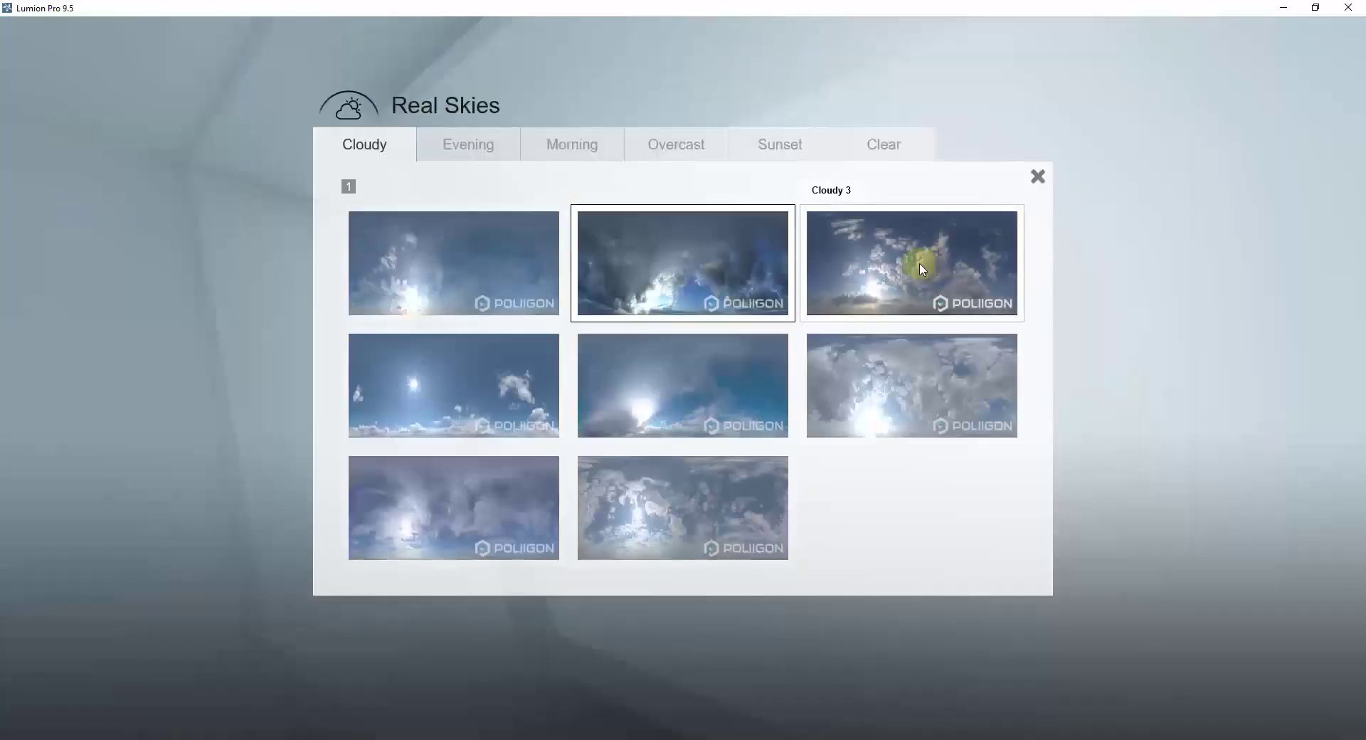
click(893, 364)
drag(185, 245, 67, 255)
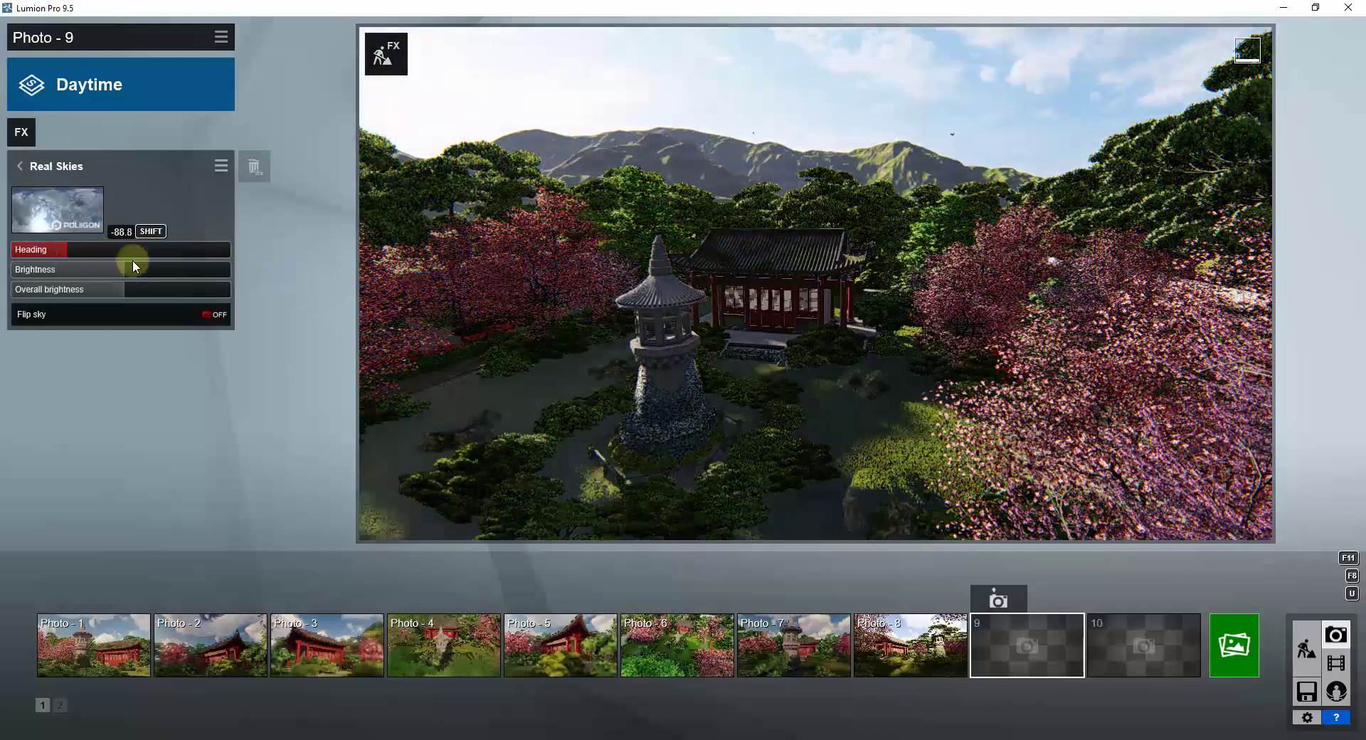
drag(200, 266, 174, 250)
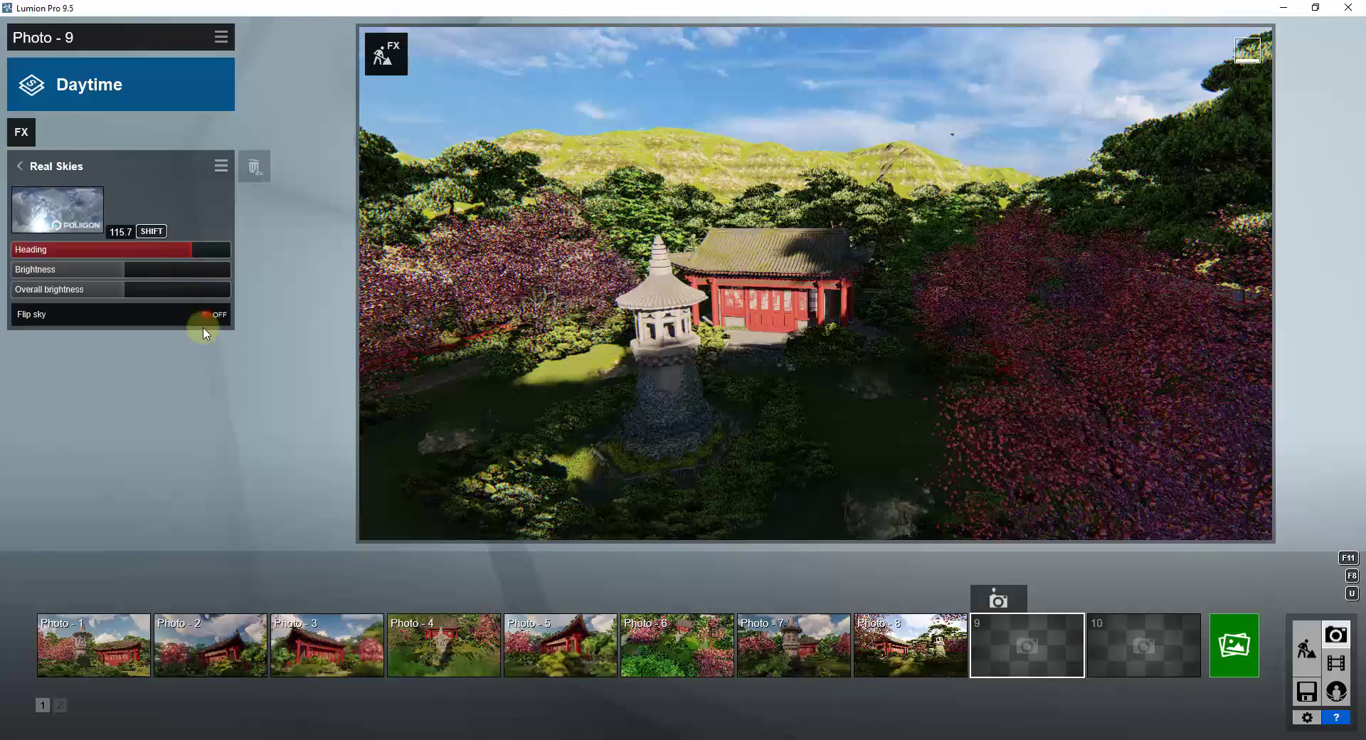
click(62, 171)
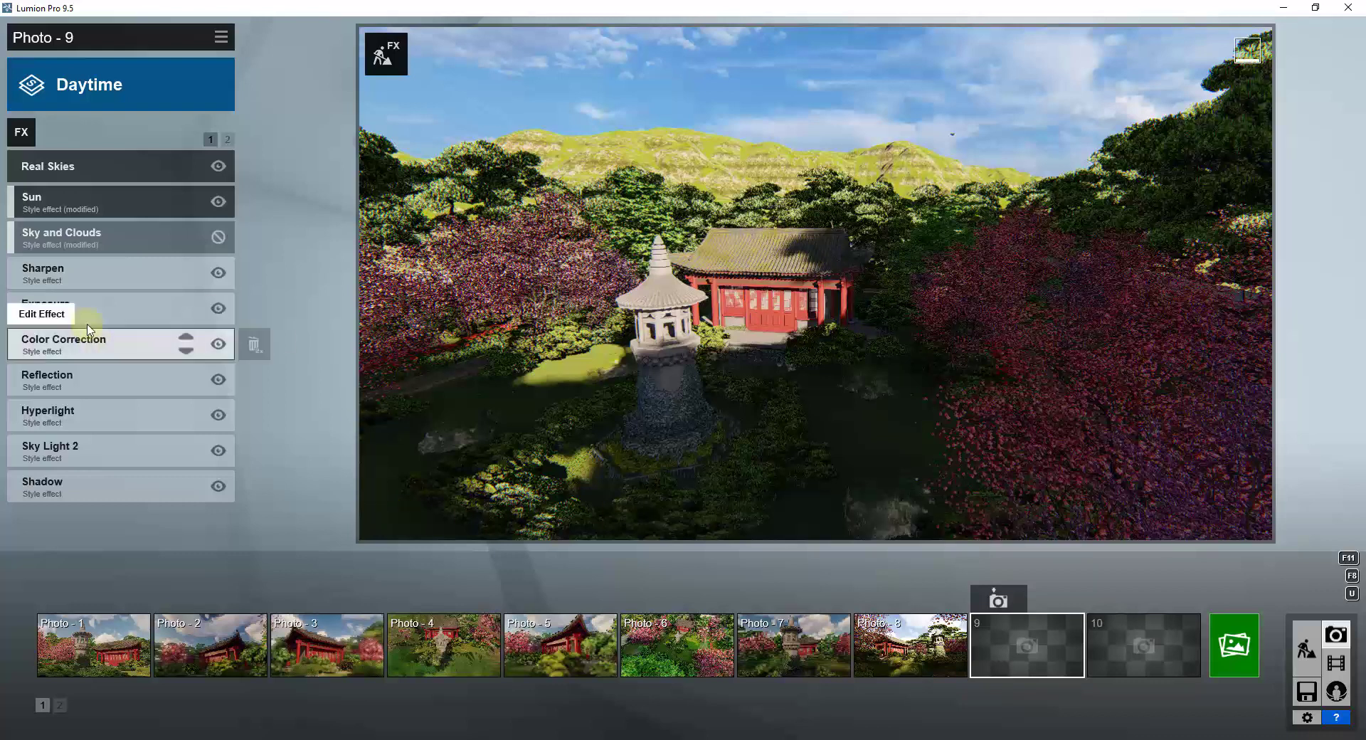
- Set the Exposure effect slightly above 0.5
click(59, 313)
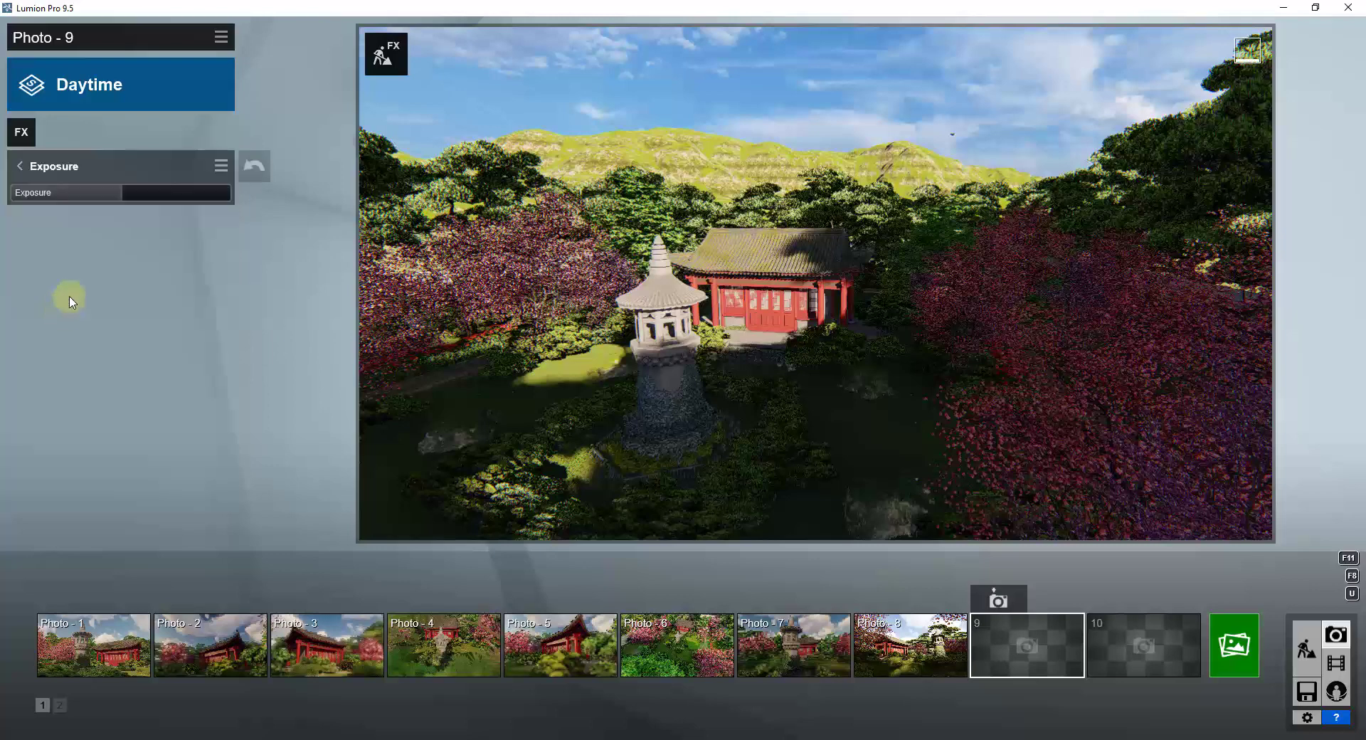
mouse_move(135, 197)
mouse_down()
mouse_move(199, 190)
mouse_move(174, 206)
mouse_move(91, 207)
mouse_move(241, 206)
mouse_move(131, 214)
mouse_move(235, 202)
mouse_move(163, 190)
mouse_move(51, 202)
mouse_move(120, 201)
mouse_up()
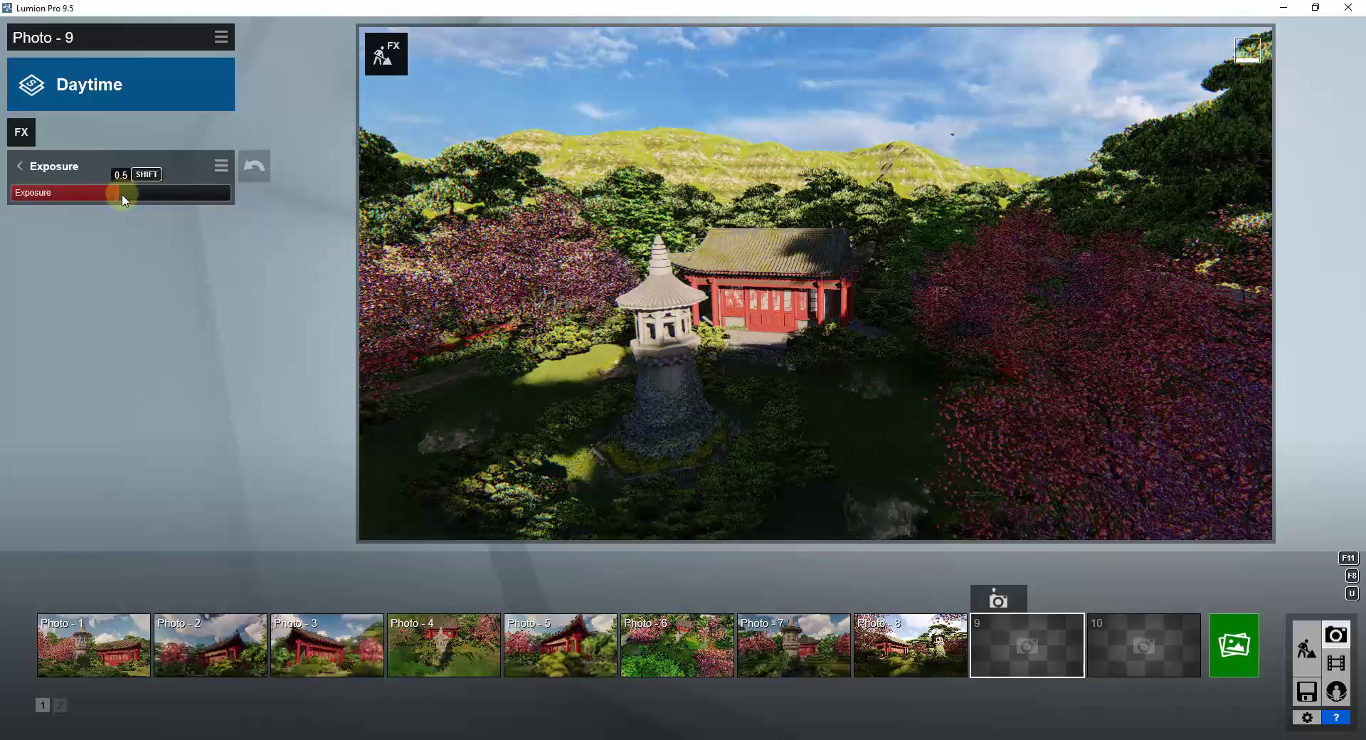
drag(125, 201, 138, 200)
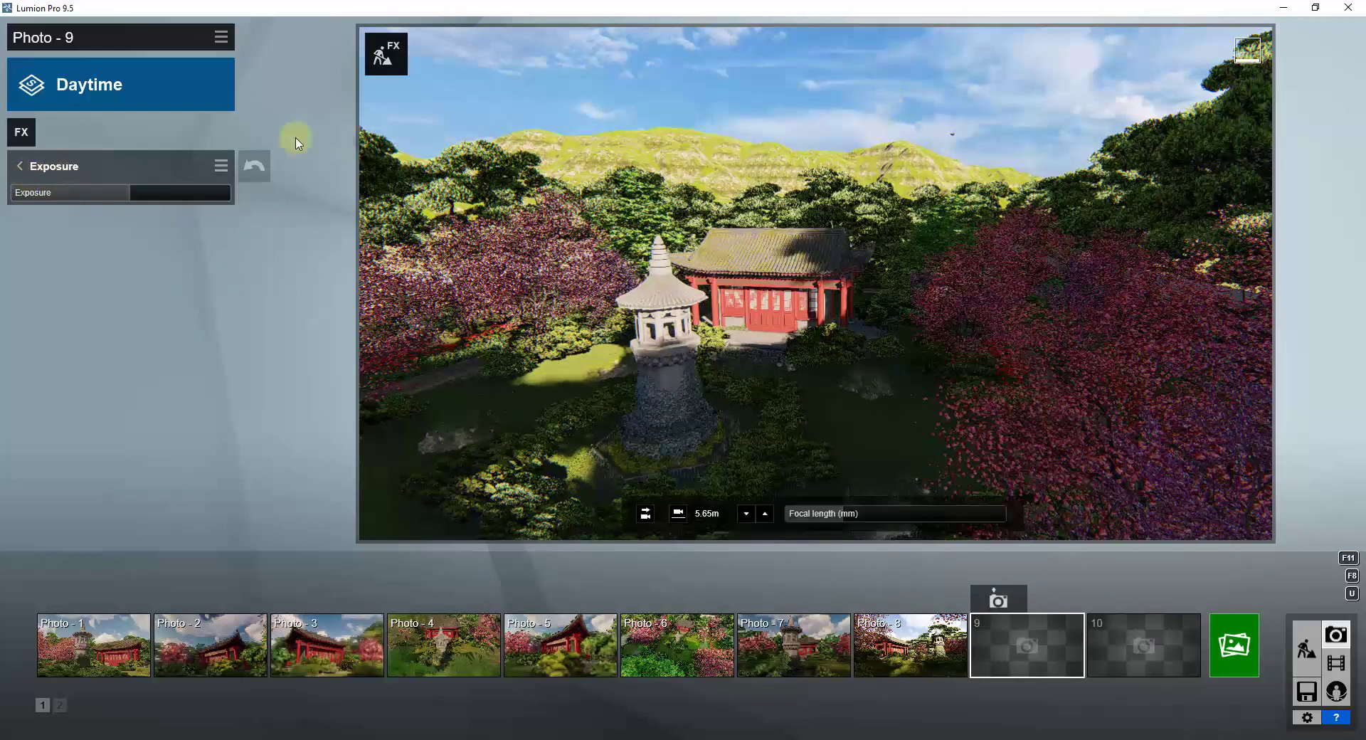
click(52, 166)
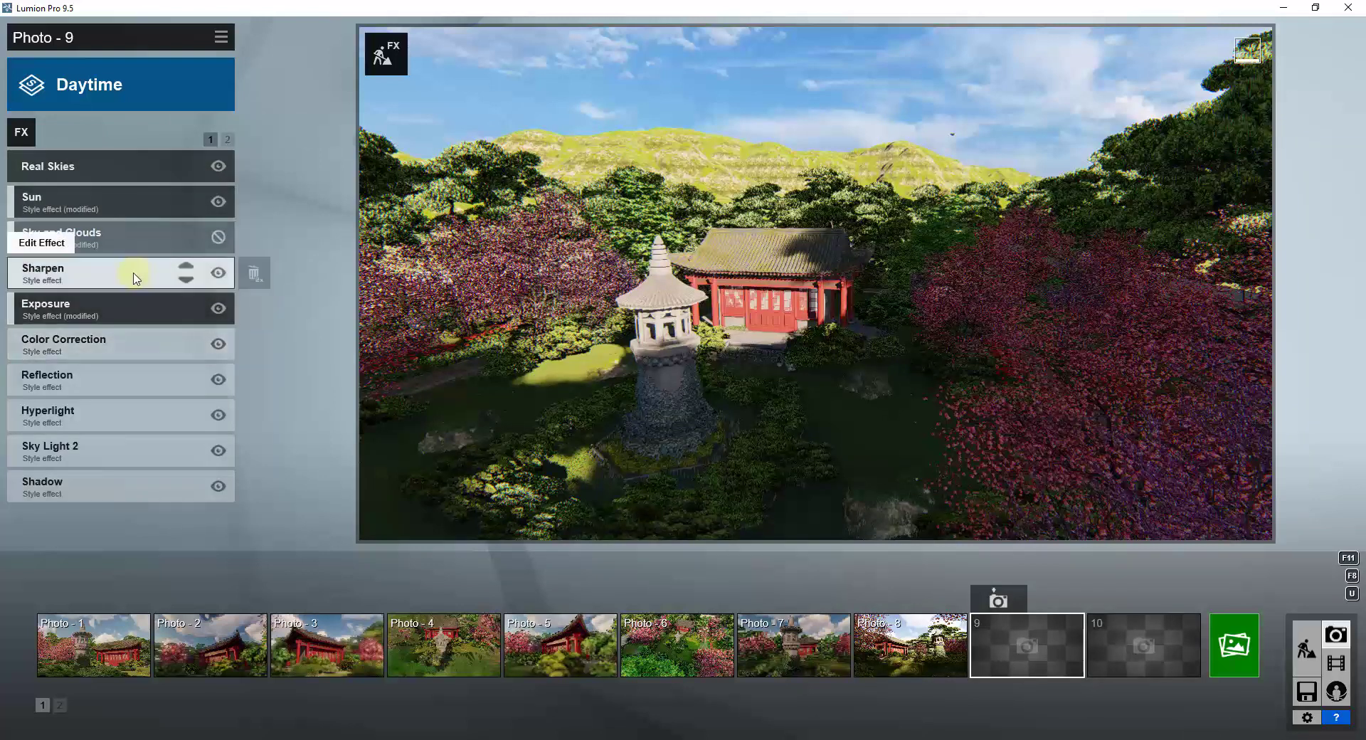
- Try low and high brightness values in the Shadow effect, and leave the brightness just above its minimum
click(57, 496)
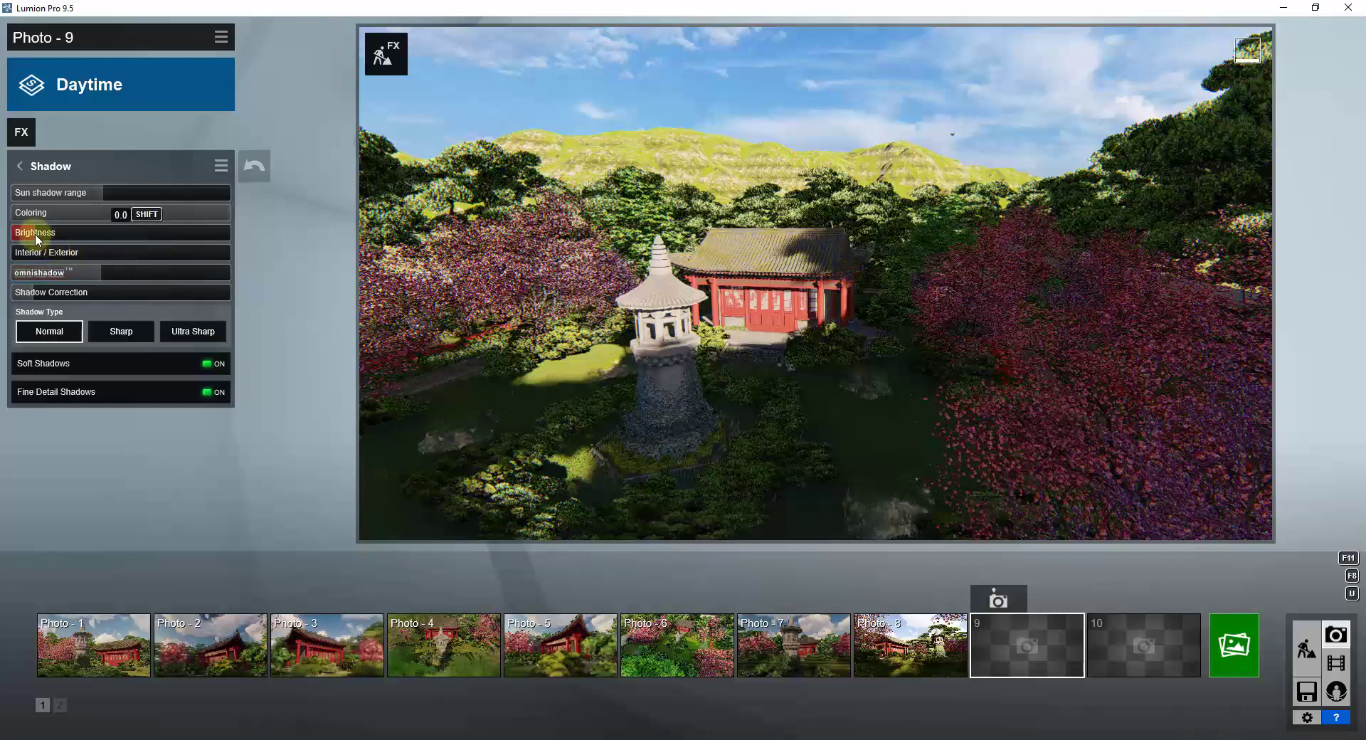
drag(42, 232, 210, 244)
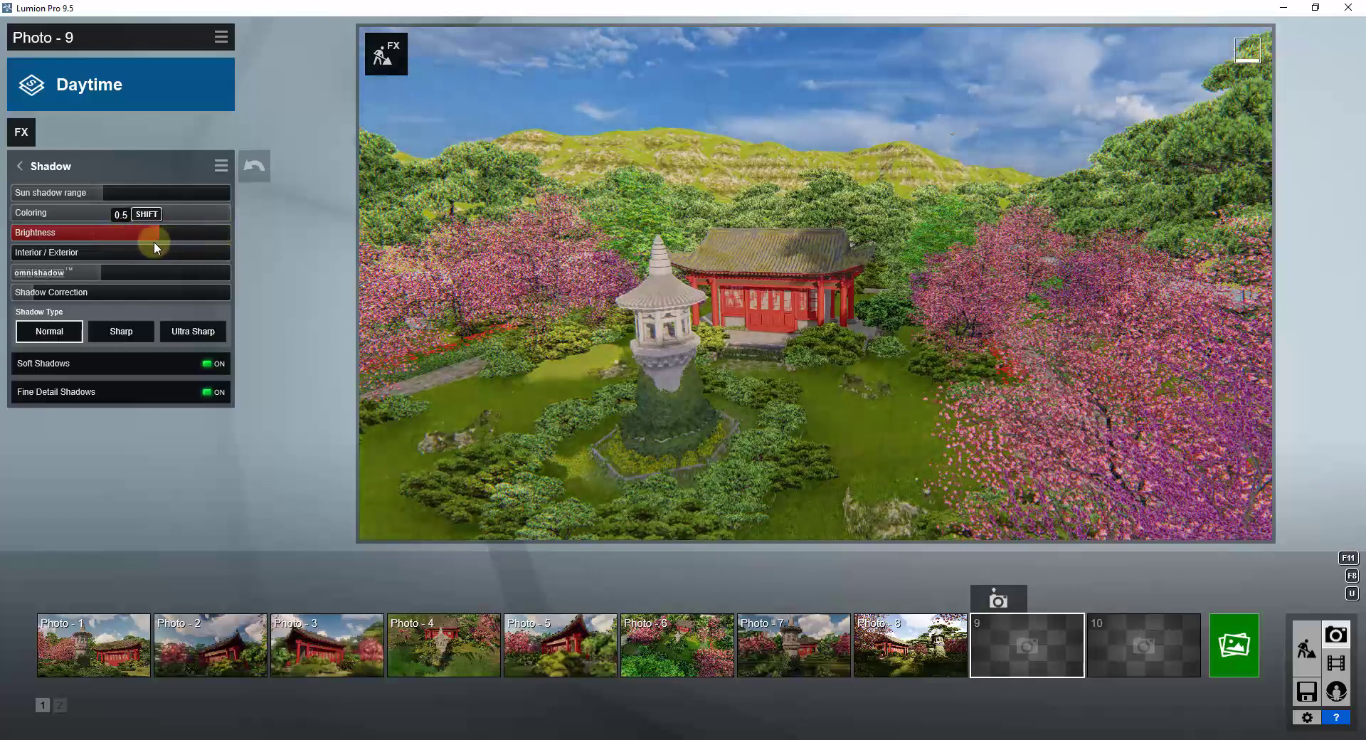
drag(158, 246, 123, 246)
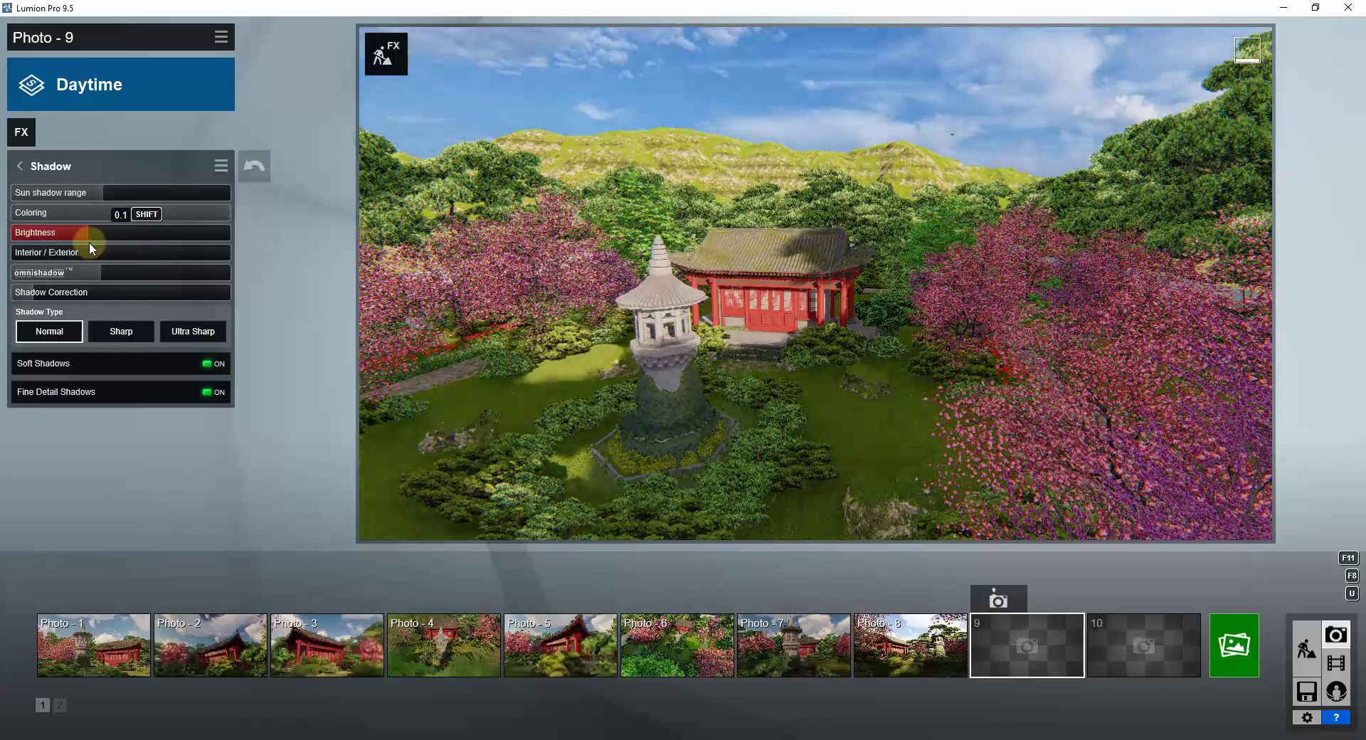
drag(82, 249, 99, 241)
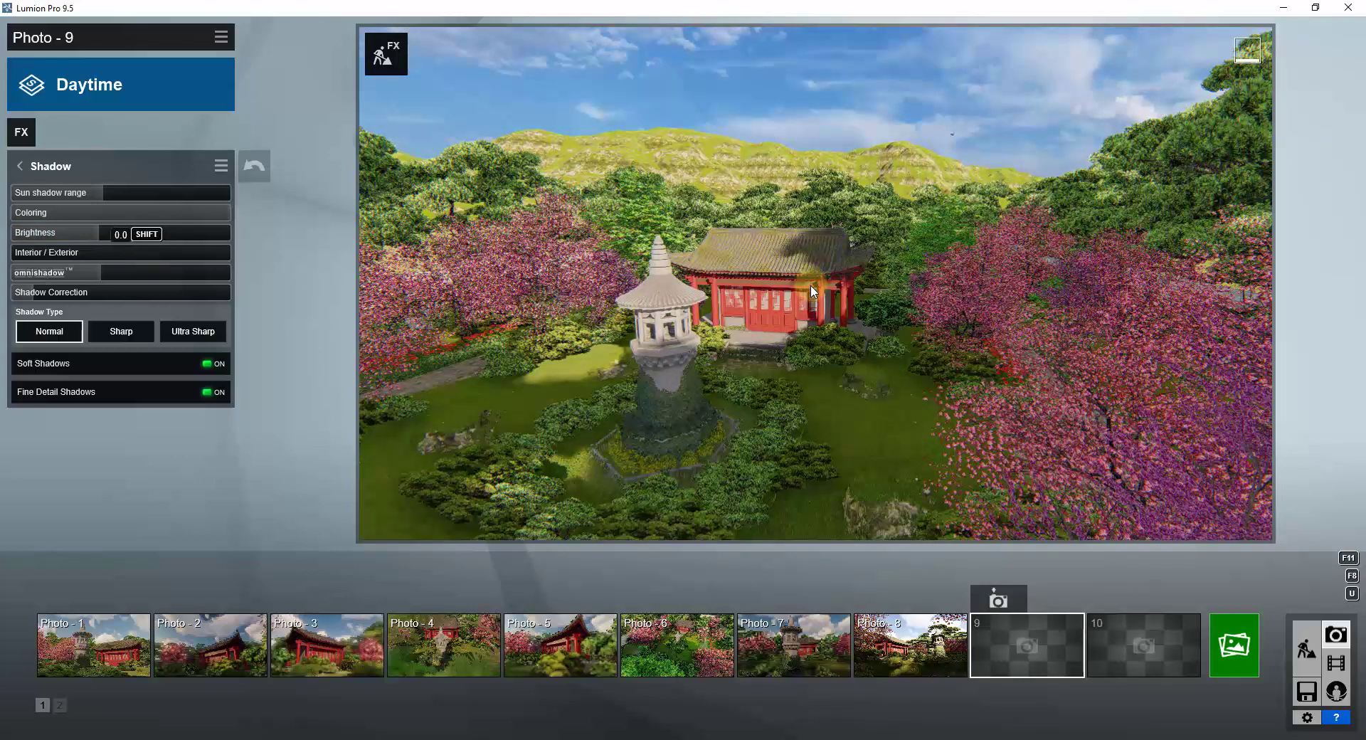
drag(104, 236, 144, 234)
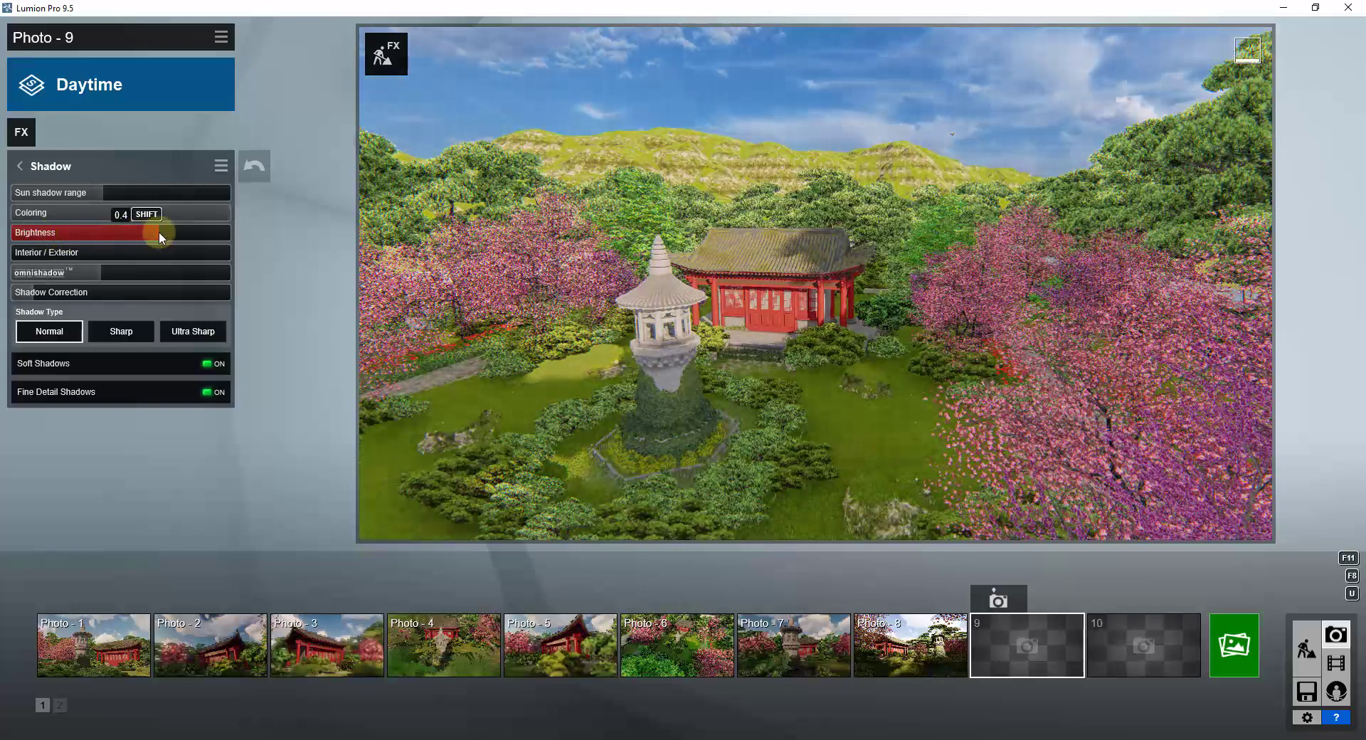
drag(155, 232, 20, 236)
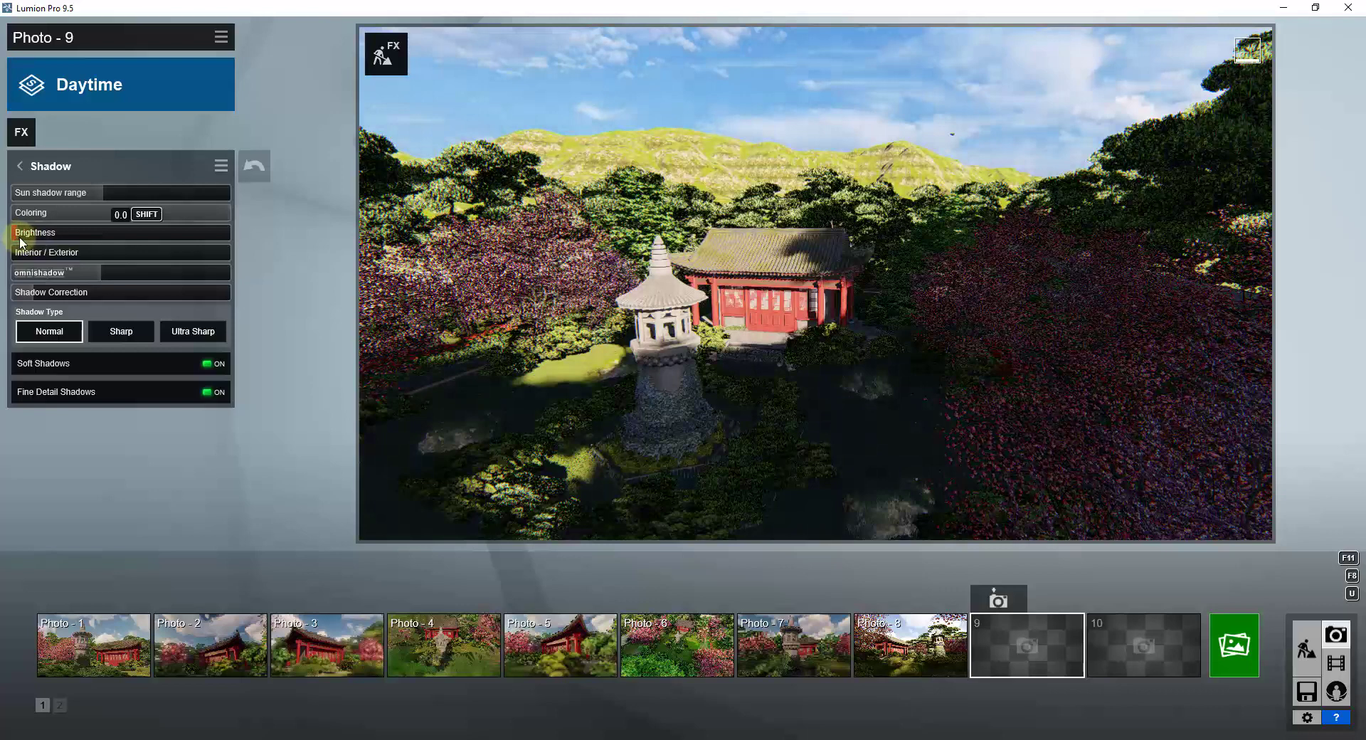
mouse_move(23, 238)
mouse_down()
mouse_move(56, 237)
mouse_move(42, 240)
mouse_up()
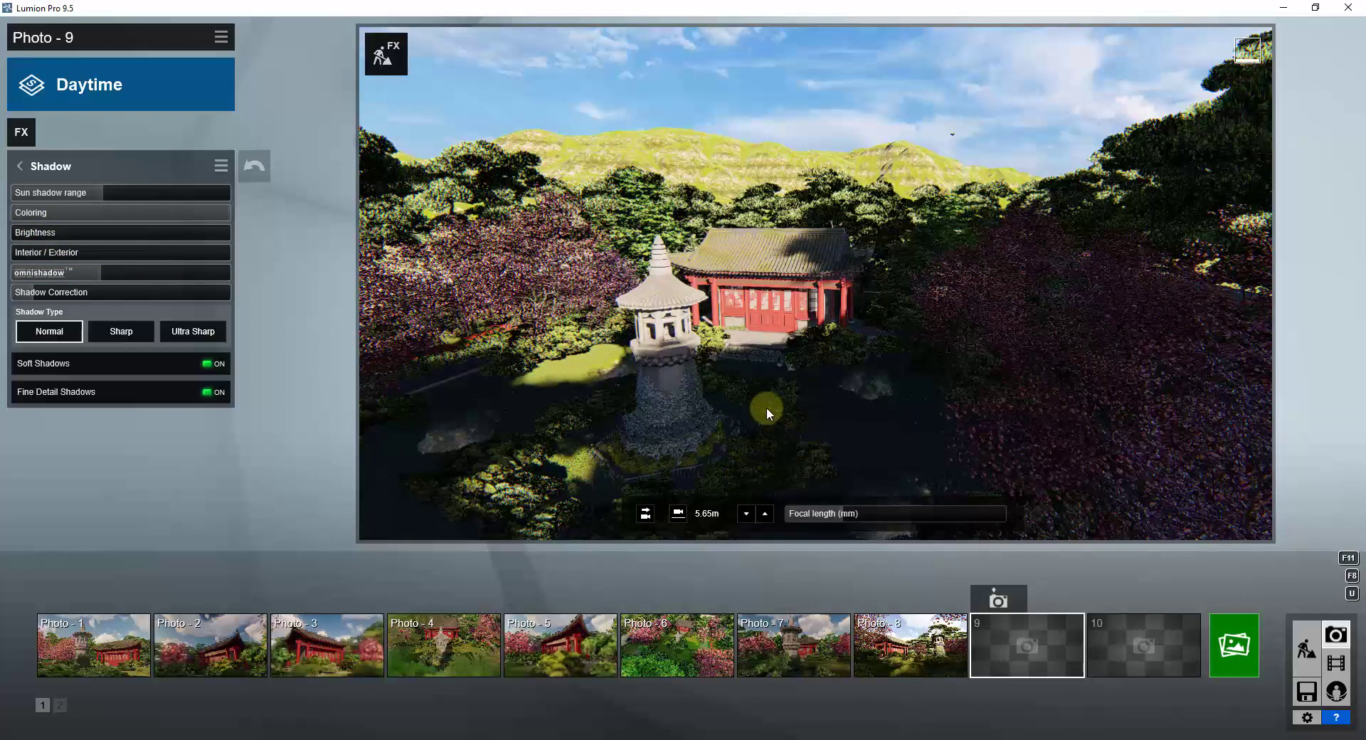
mouse_move(25, 233)
mouse_down()
mouse_move(230, 241)
mouse_move(41, 245)
mouse_up()
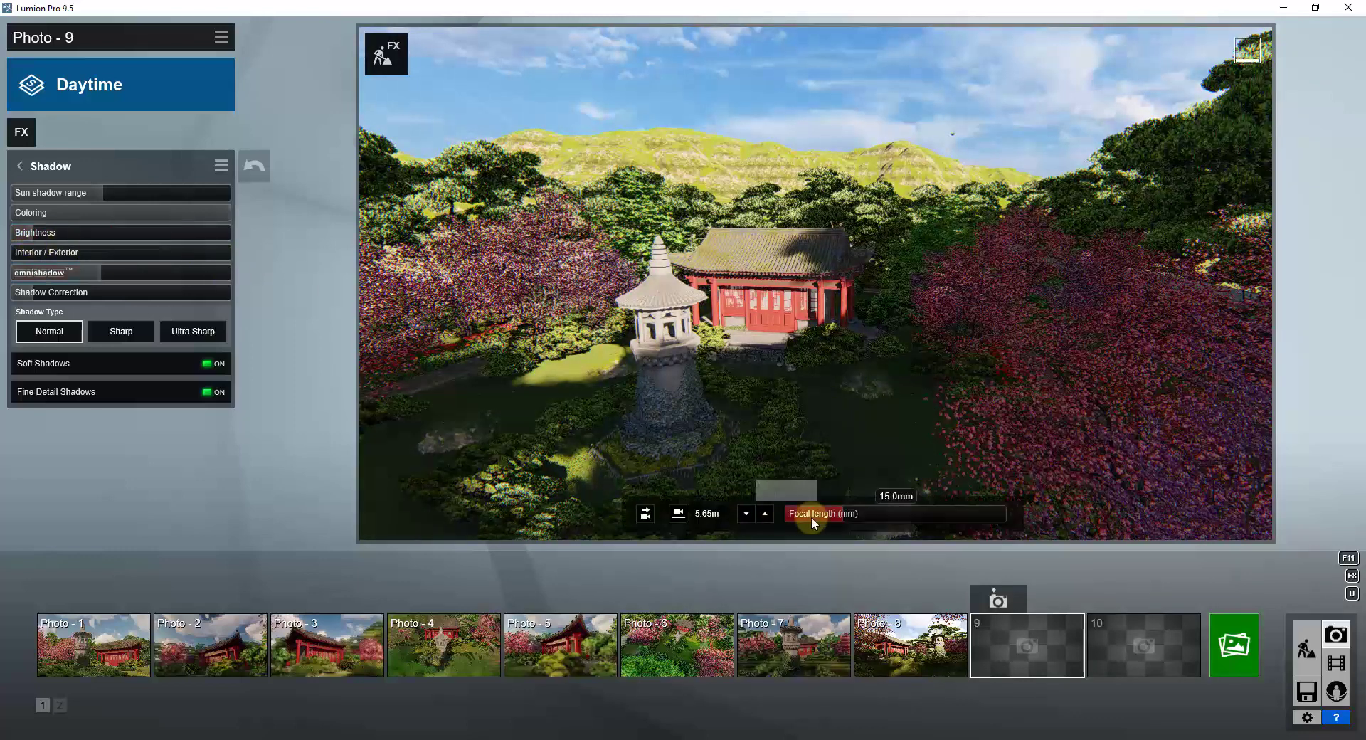
- Store the current view in photo slot 9 and render it as a 1920x1080 JPG image
click(999, 601)
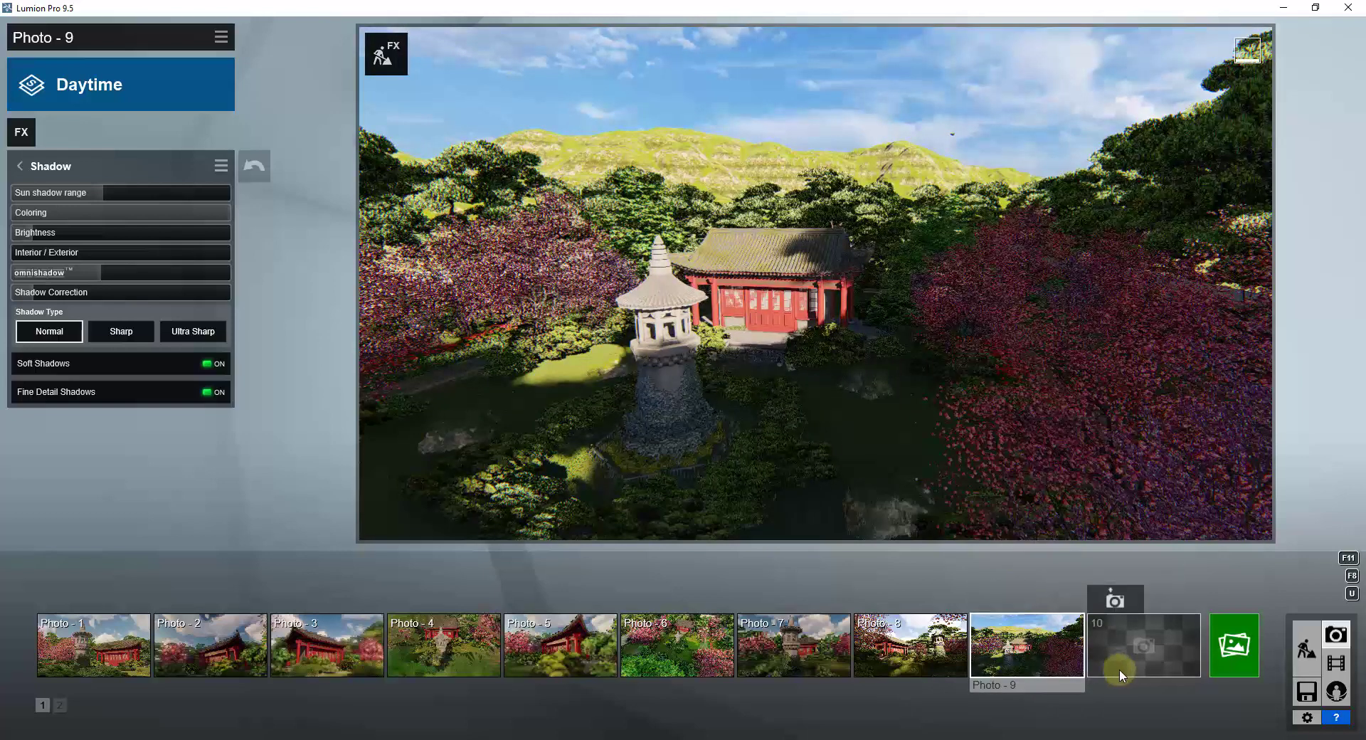
click(1231, 648)
click(647, 561)
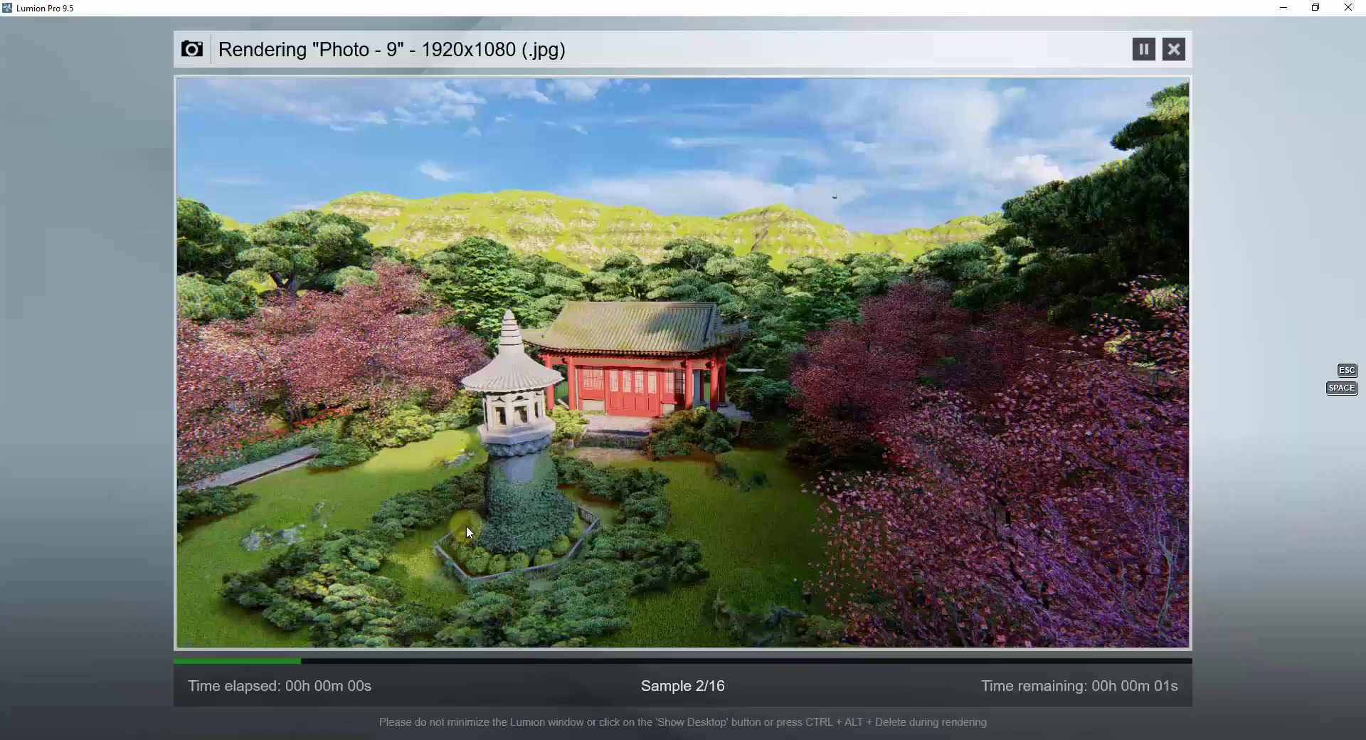